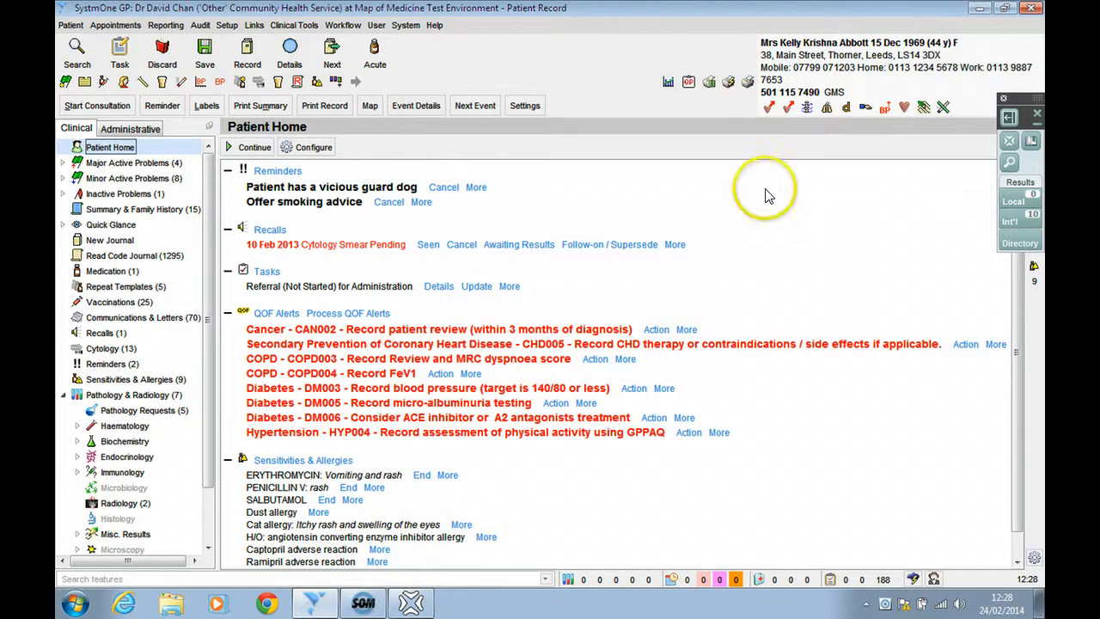
Expand the Map of Medicine sidebar, collapse its patient details and open the referral directory
mouse_move(800, 90)
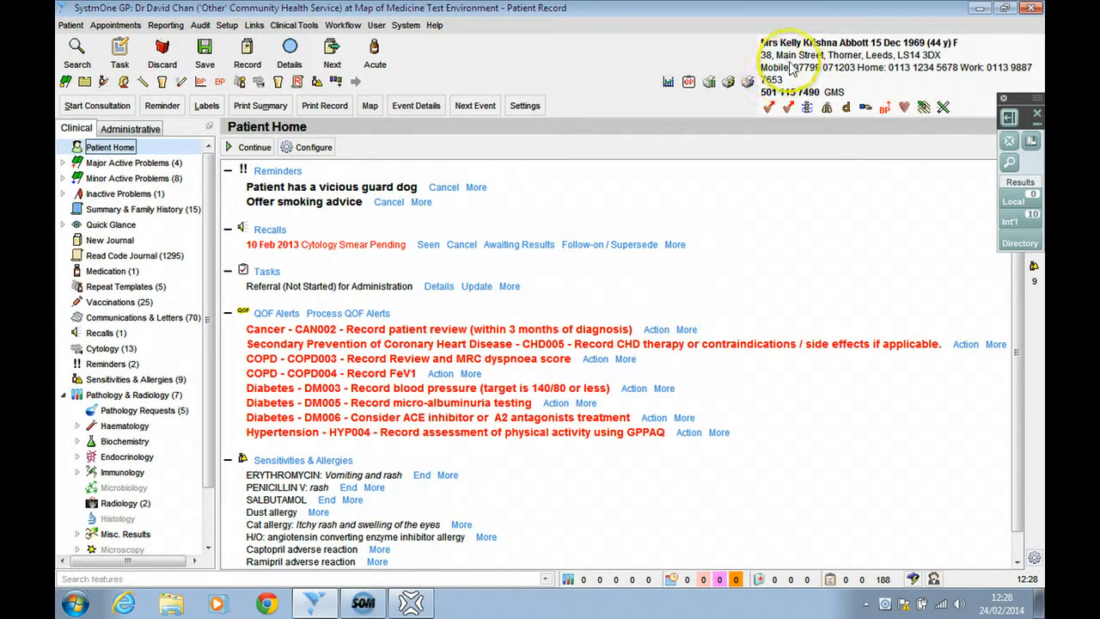
left_click(1010, 116)
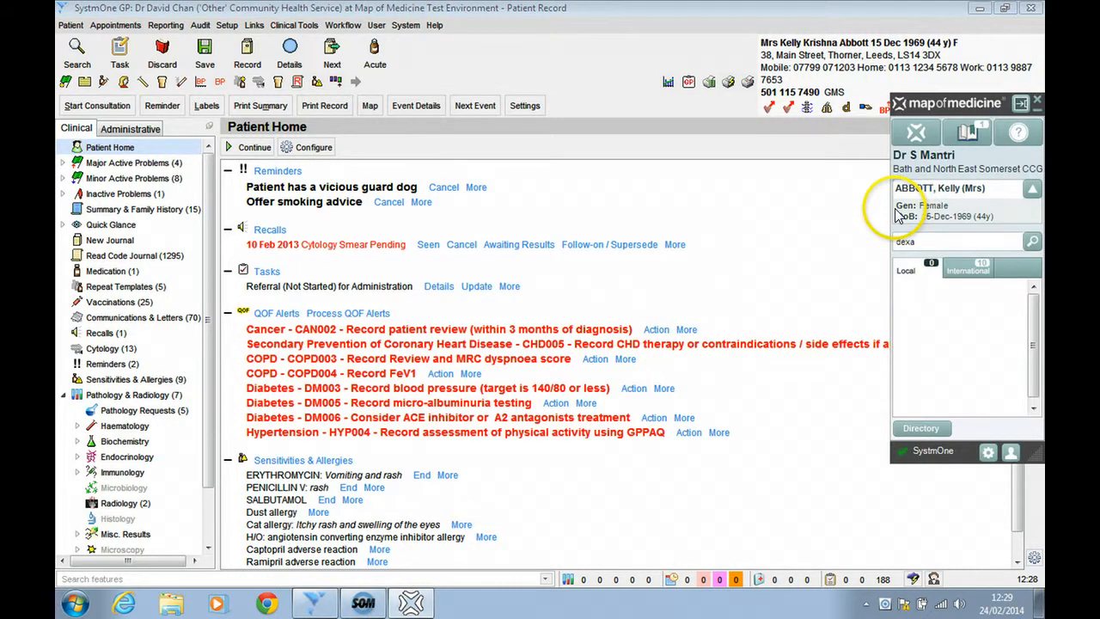
left_click(1032, 188)
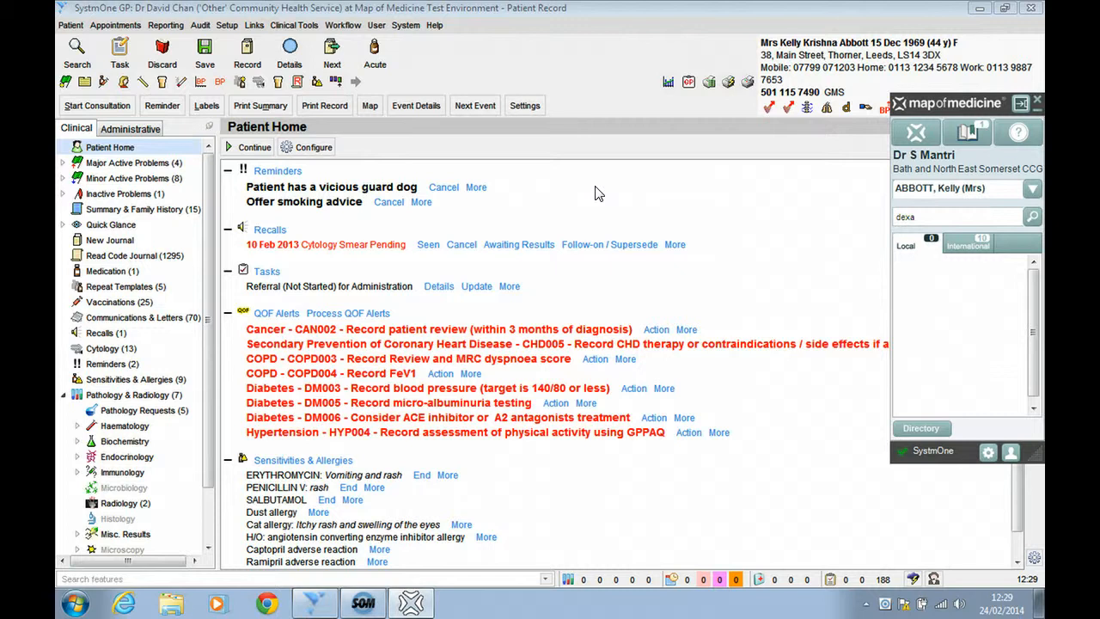
left_click(921, 428)
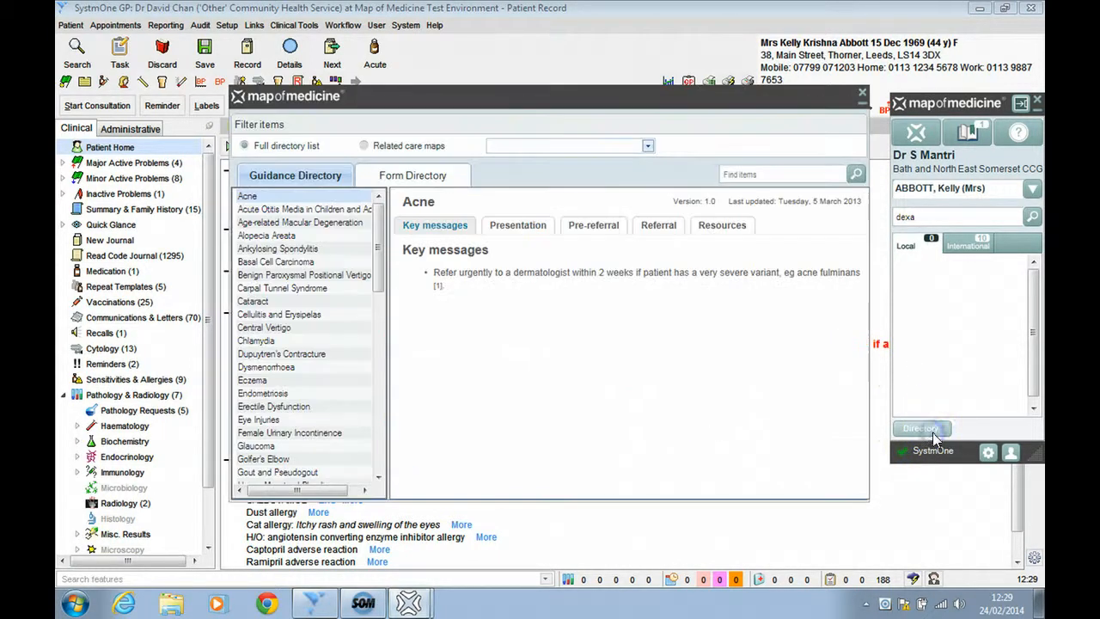
Search the Form Directory for "dexa" and open the RNHRD Bone densitometry direct referral form
left_click(417, 174)
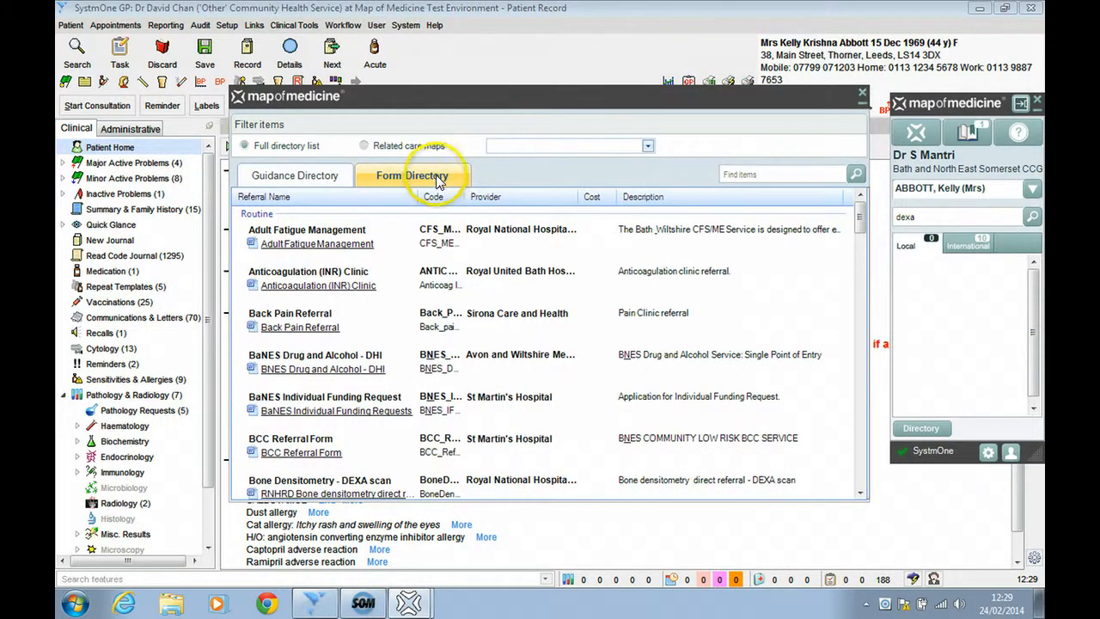
left_click(757, 181)
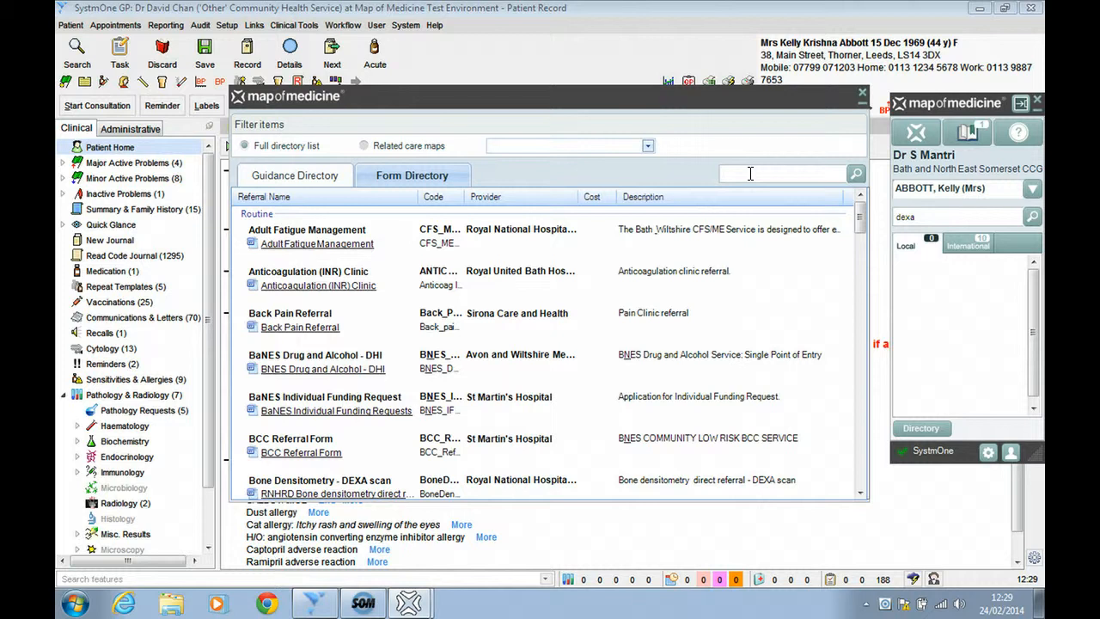
type("dexa")
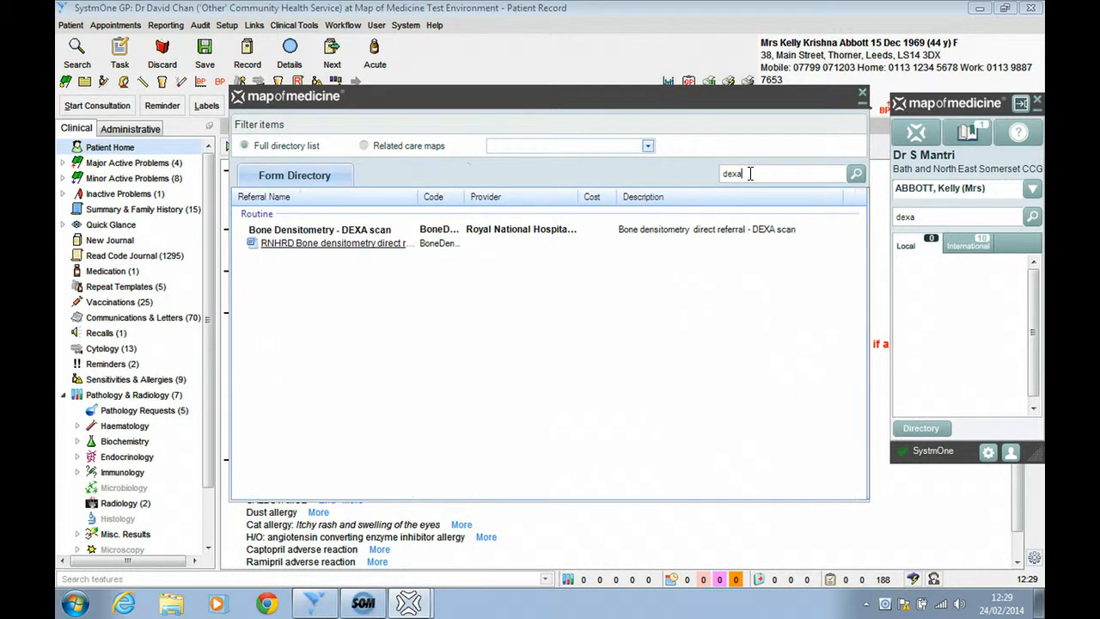
left_click(328, 244)
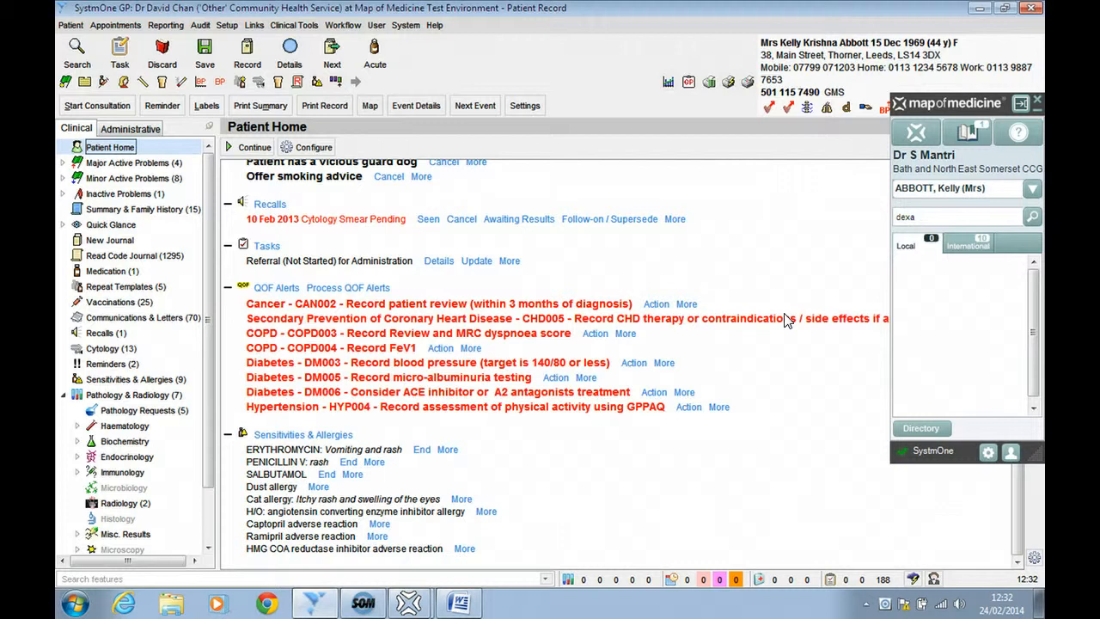
Switch to the generated referral form in Microsoft Word and close the Map of Medicine sidebar covering it
left_click(553, 576)
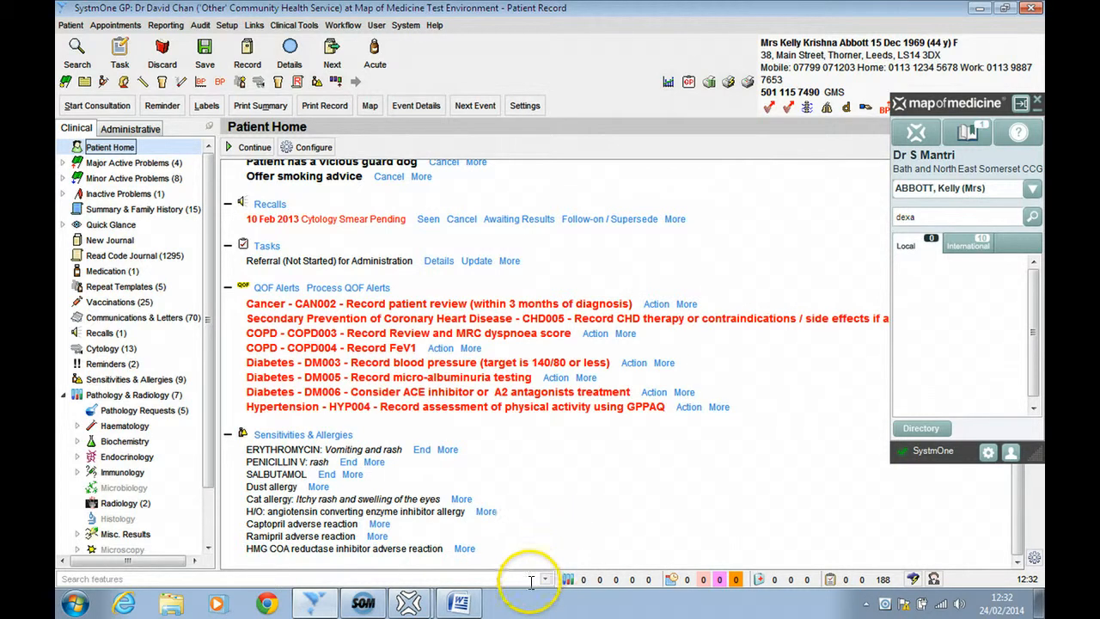
mouse_move(475, 609)
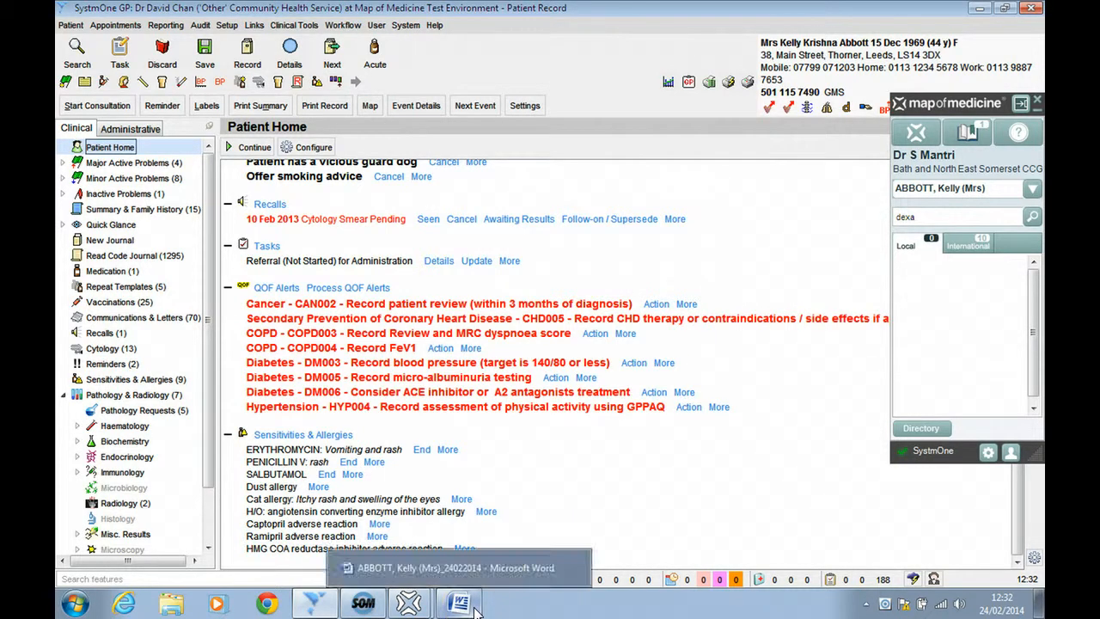
left_click(475, 608)
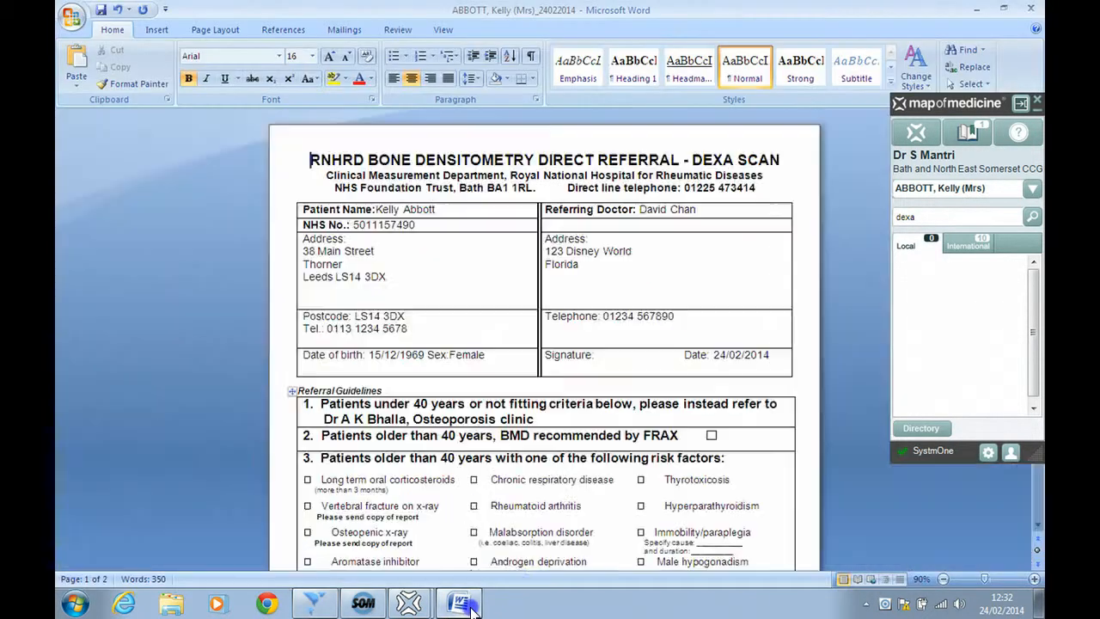
left_click(1037, 107)
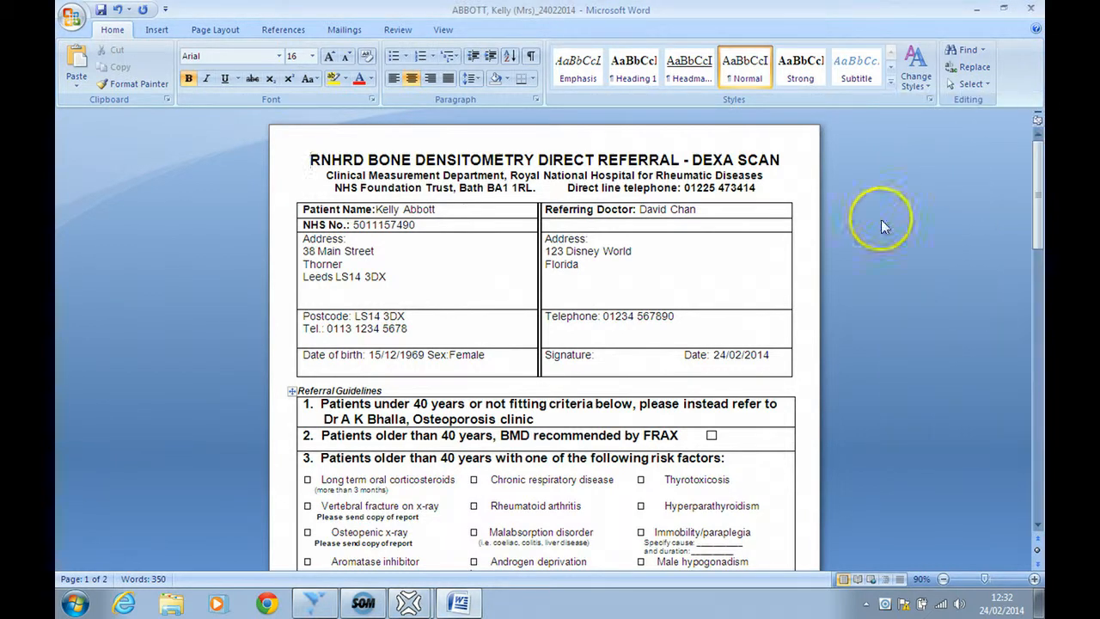
Review the DEXA scan form's patient details, risk factors such as chronic respiratory disease, and drug treatment sections across both pages
mouse_move(1041, 178)
left_mouse_down()
mouse_move(1042, 194)
mouse_move(1041, 183)
left_mouse_up()
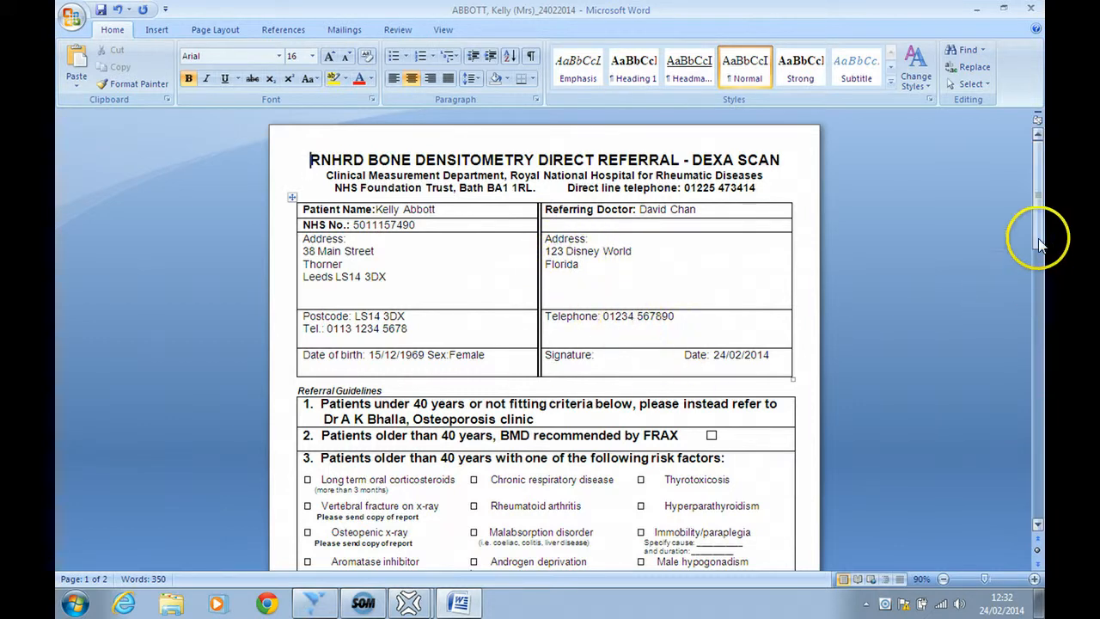
left_click_drag(1039, 237, 1038, 292)
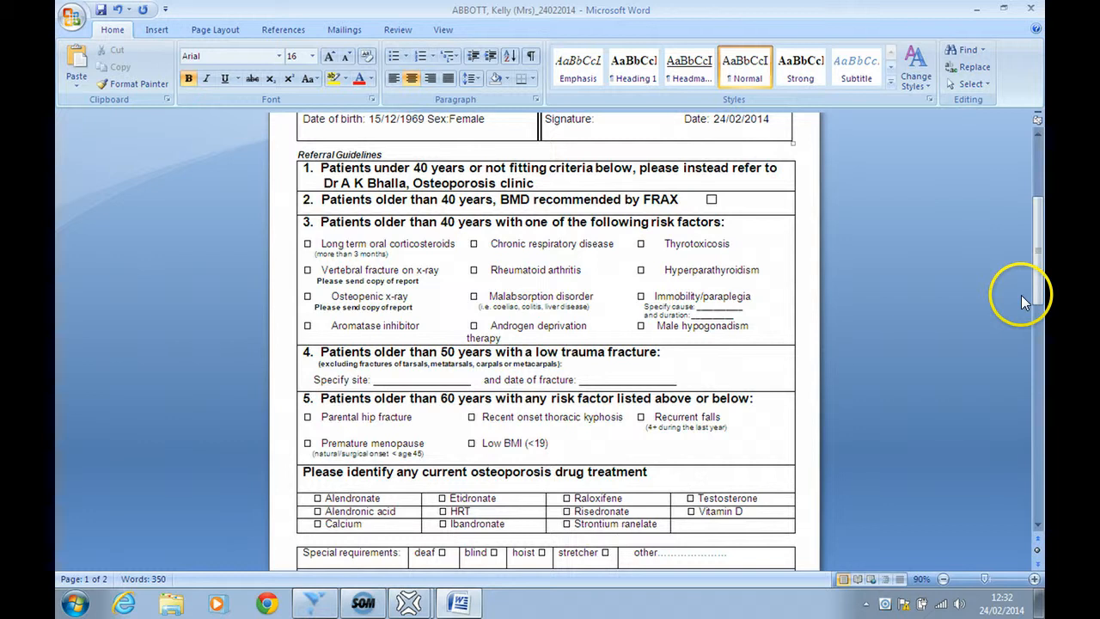
left_click(469, 243)
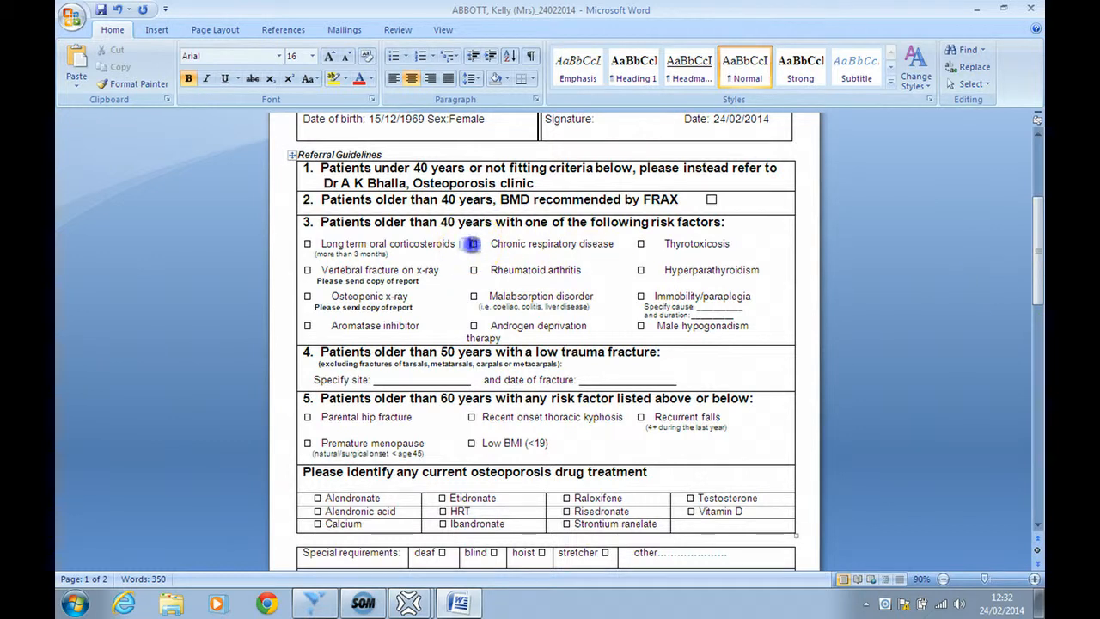
left_click_drag(1043, 216, 1043, 306)
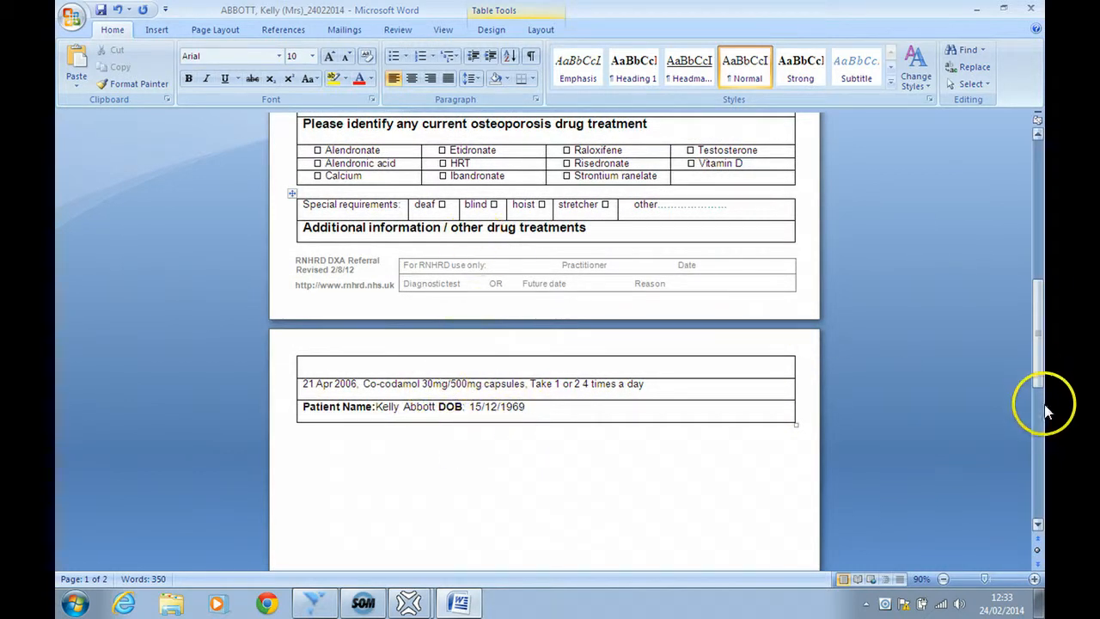
left_click_drag(1043, 371, 1041, 215)
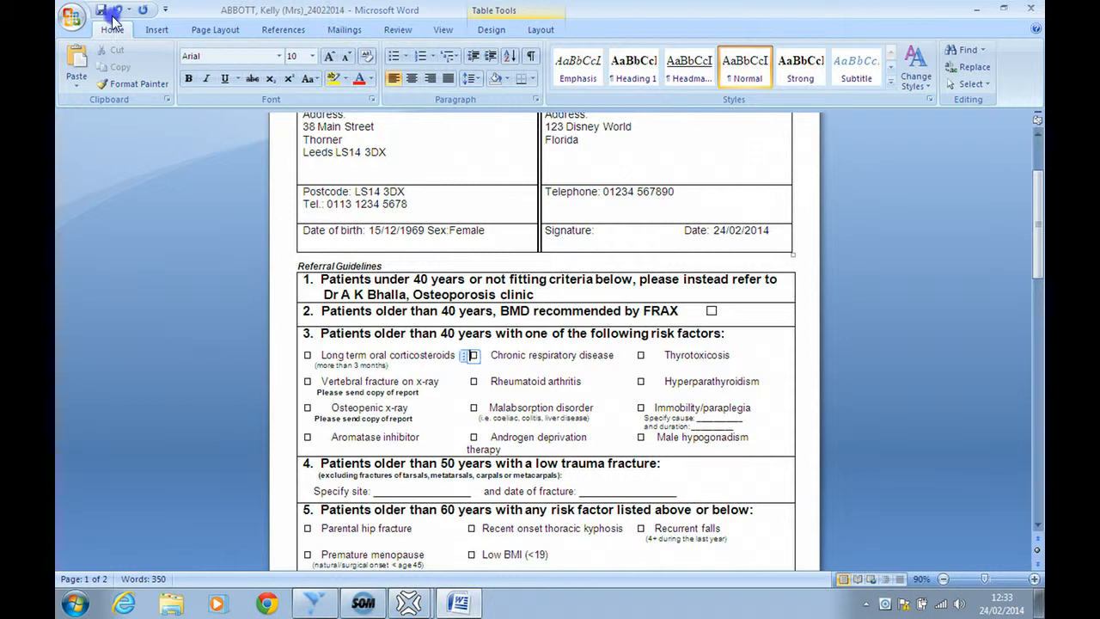
Close the Word referral form and choose Refer now to save it to the patient record
left_click(1034, 10)
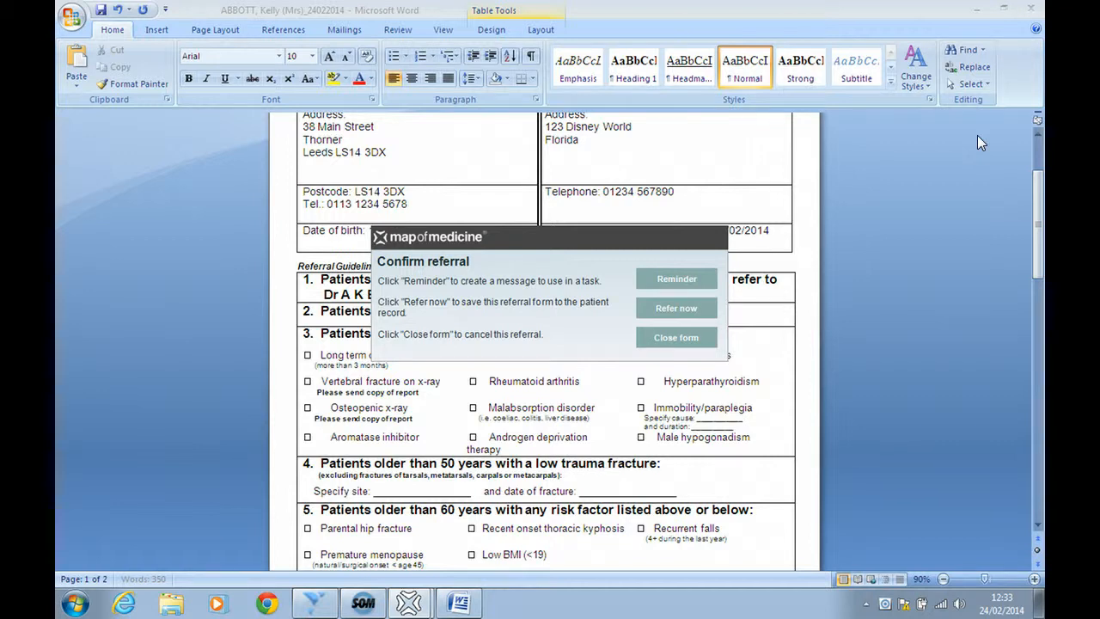
left_click(673, 308)
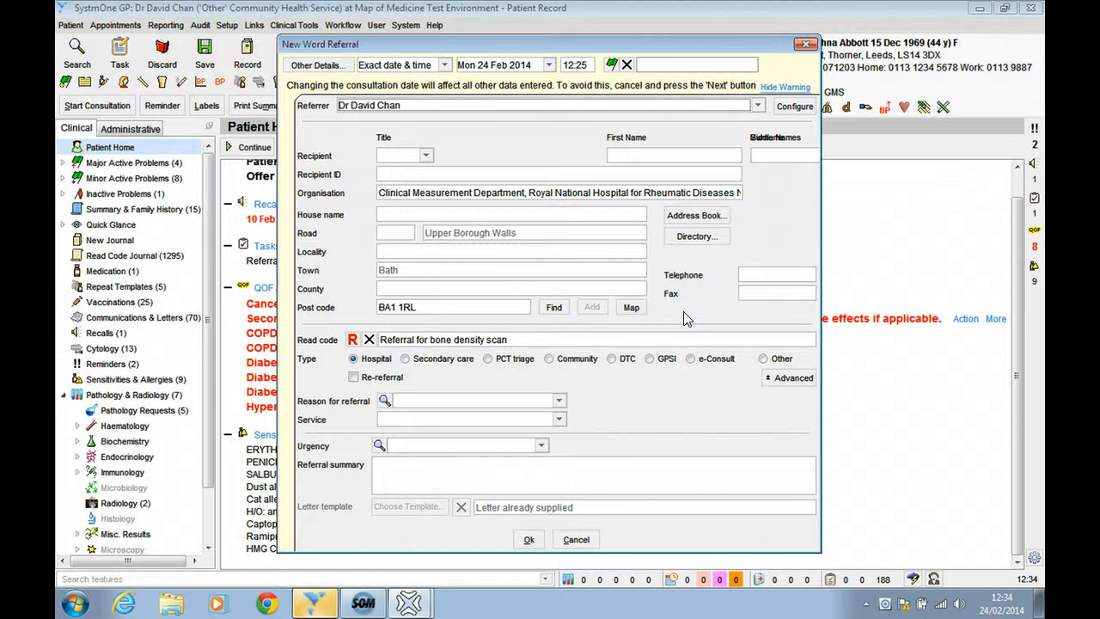
Accept the new Word referral for a bone density scan, leaving the recipient ID blank
left_click(661, 317)
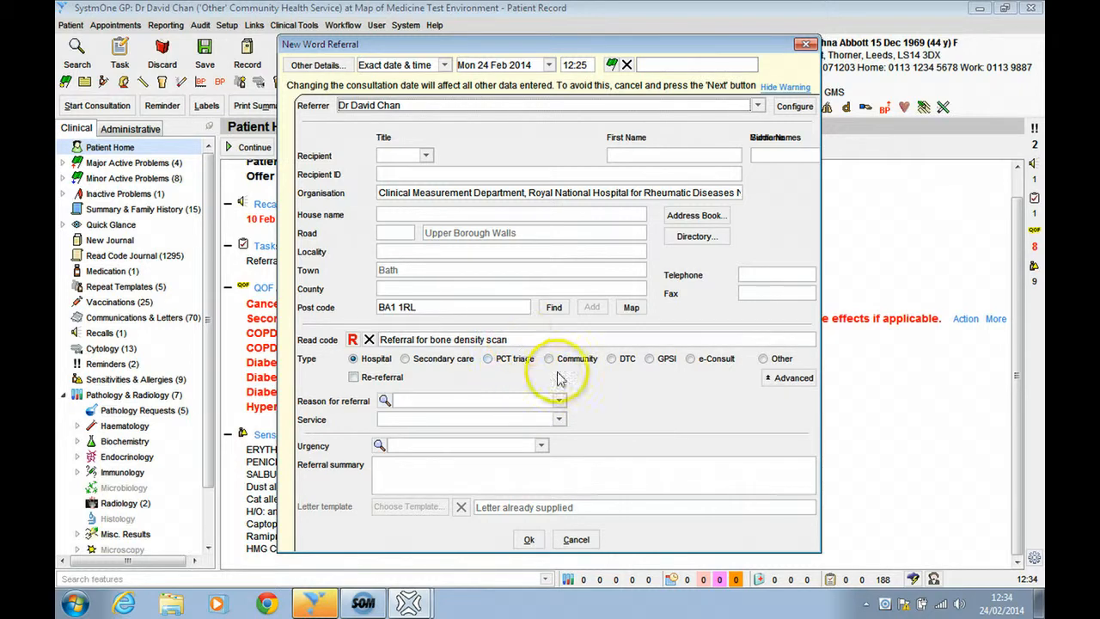
left_click(529, 542)
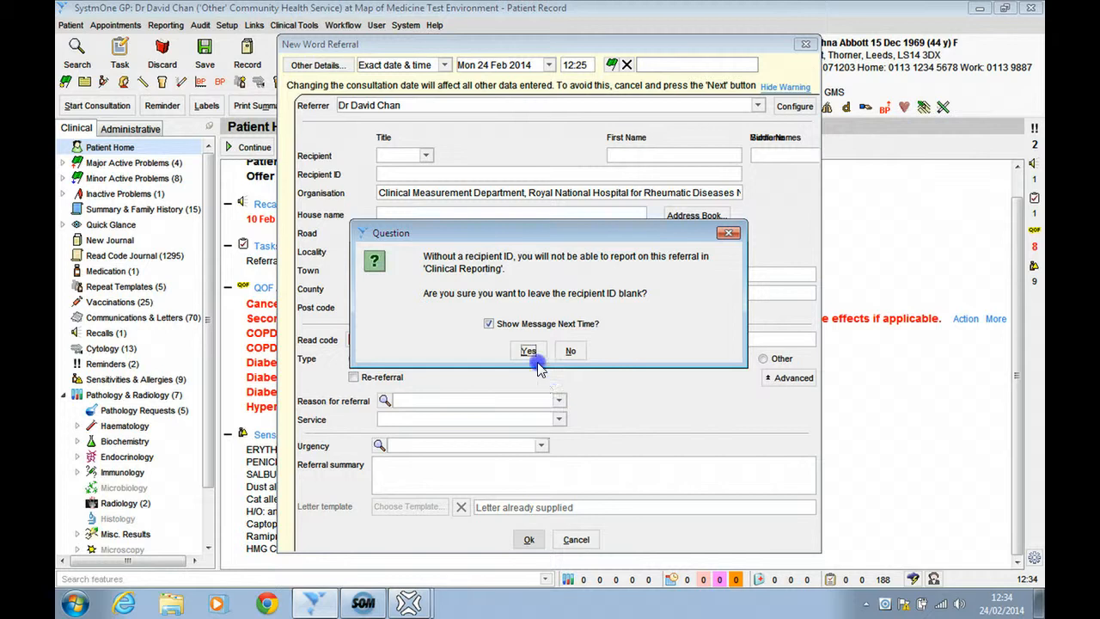
left_click(529, 352)
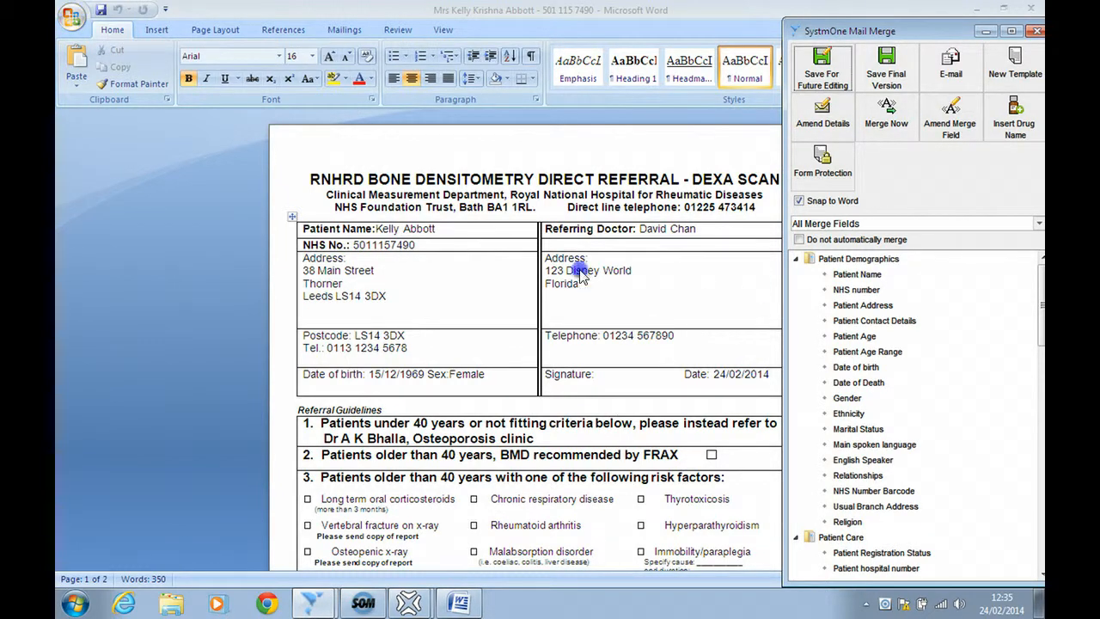
Check the merged DEXA referral letter and save it for future editing
scroll(624, 311, "down", 3)
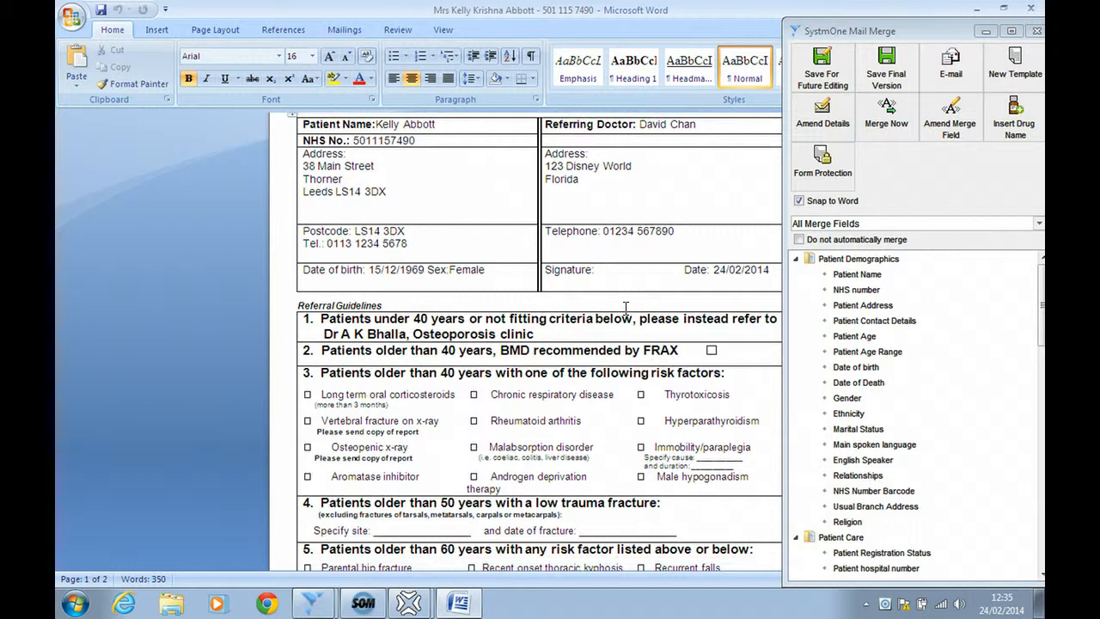
scroll(626, 307, "up", 3)
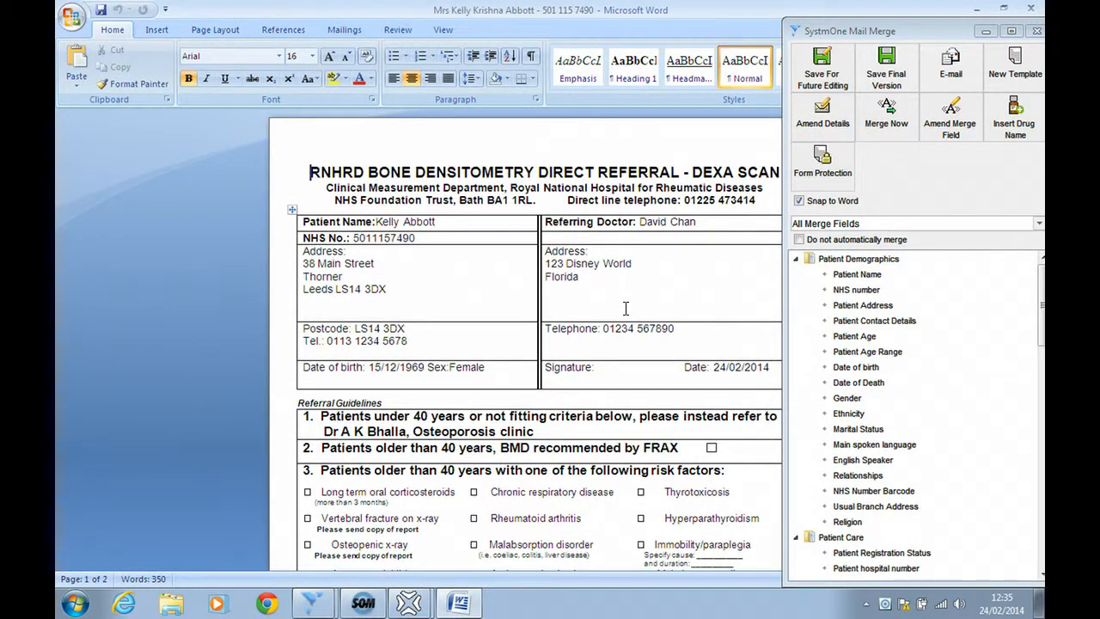
left_click(700, 289)
left_click(818, 69)
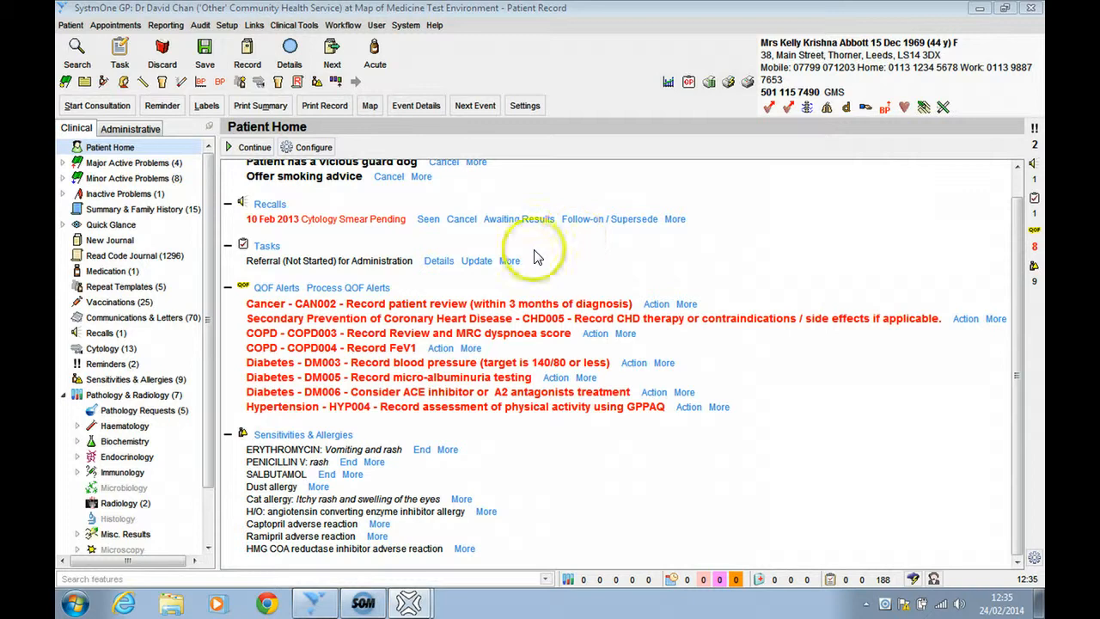
Open the patient's outgoing referrals, sort them by creation date with the newest first, and select the bone density scan referral
left_click(212, 325)
left_click_drag(211, 324, 226, 413)
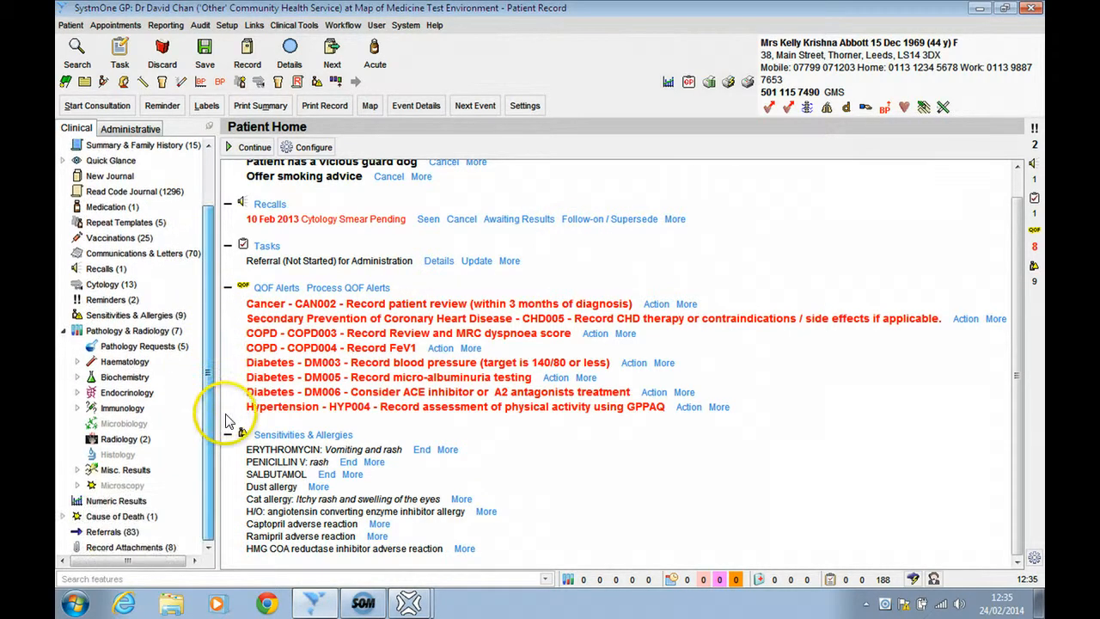
left_click(111, 533)
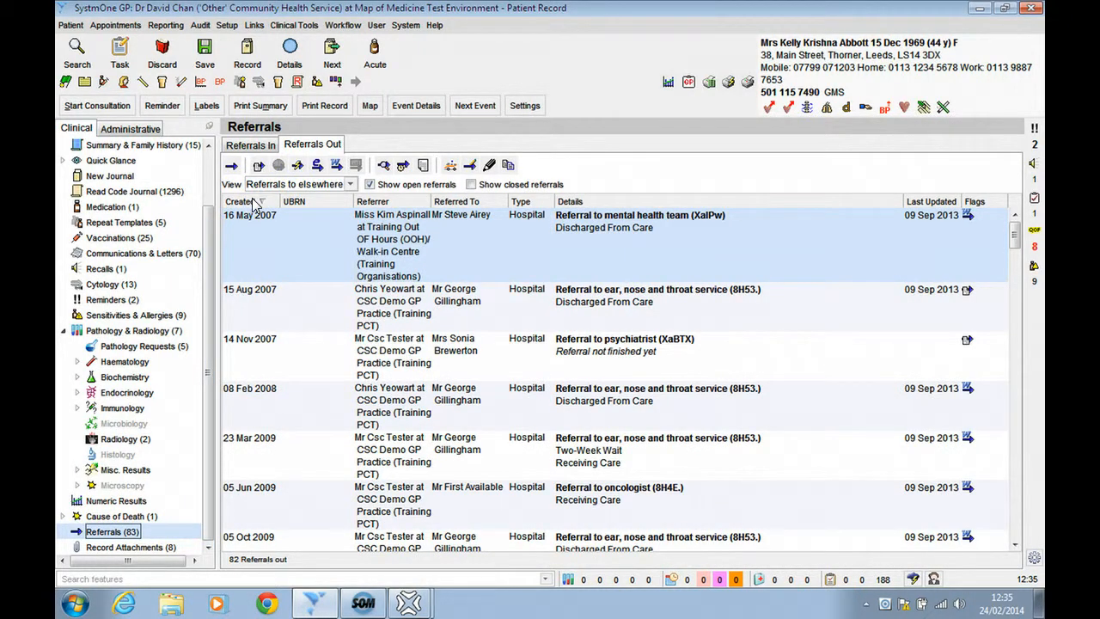
left_click(254, 202)
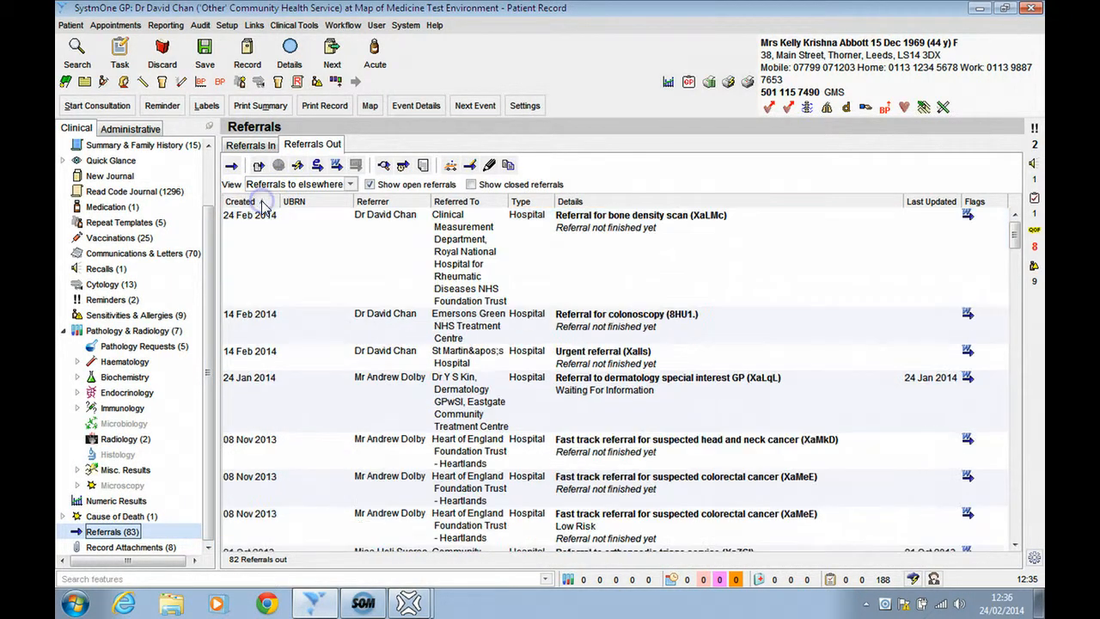
left_click(364, 241)
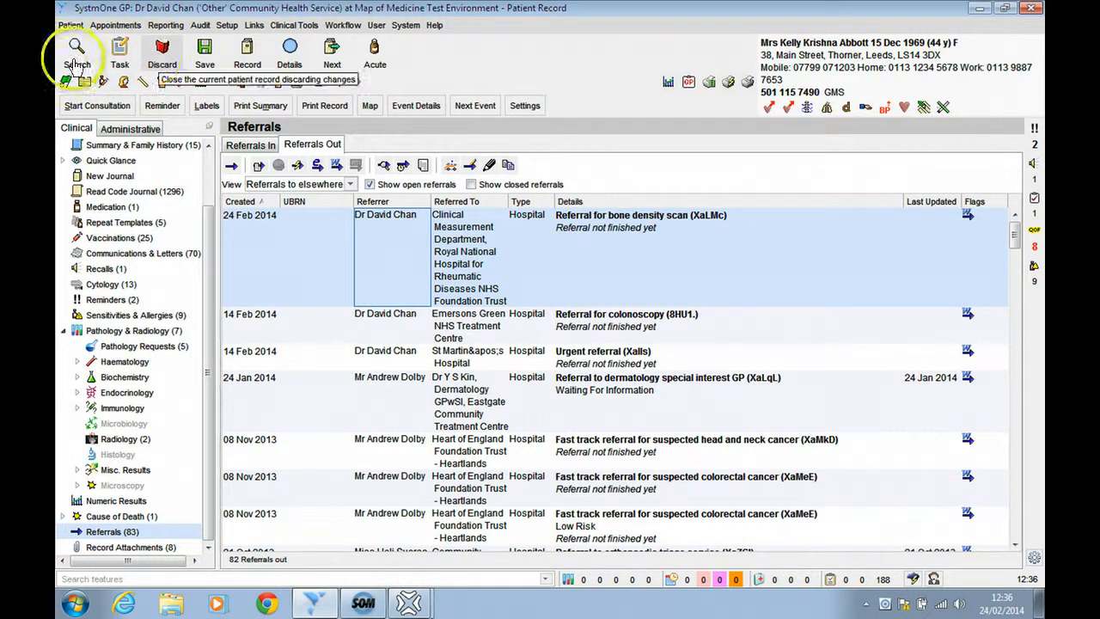
Save and close the current patient record
left_click(203, 61)
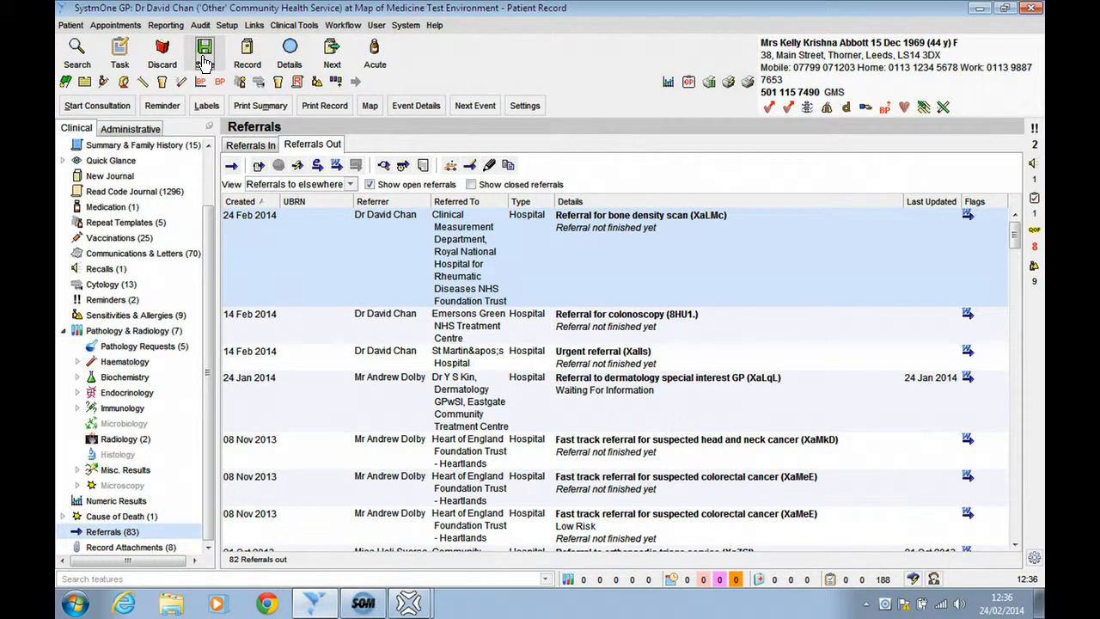
left_click(205, 60)
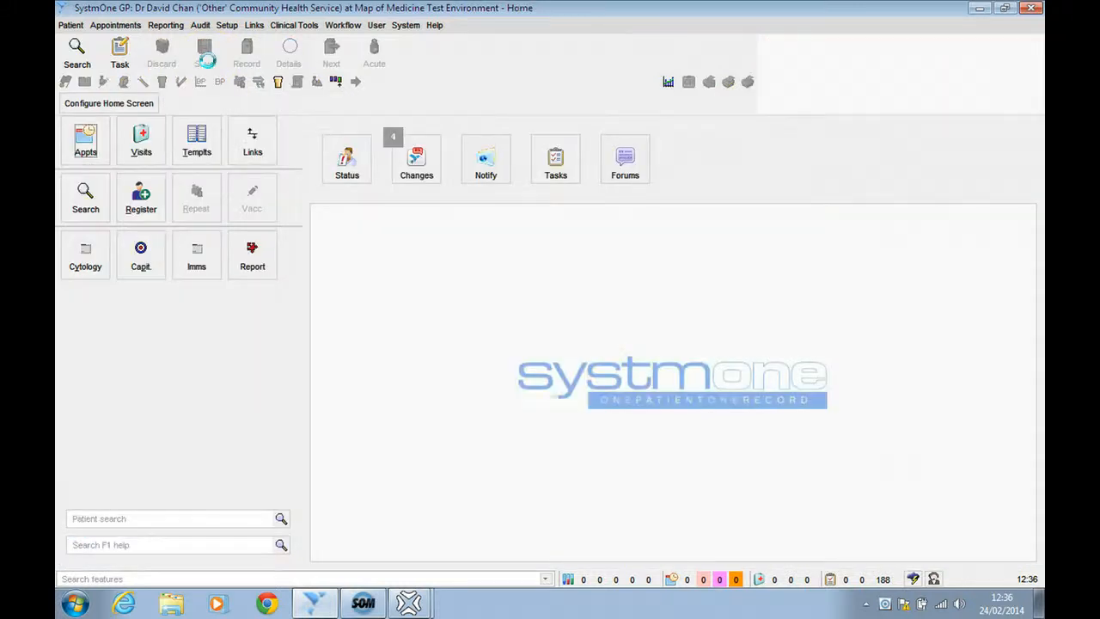
left_click(205, 60)
Retrieve the same patient's record again and open the New Journal to check the bone density scan referral entry
left_click(66, 62)
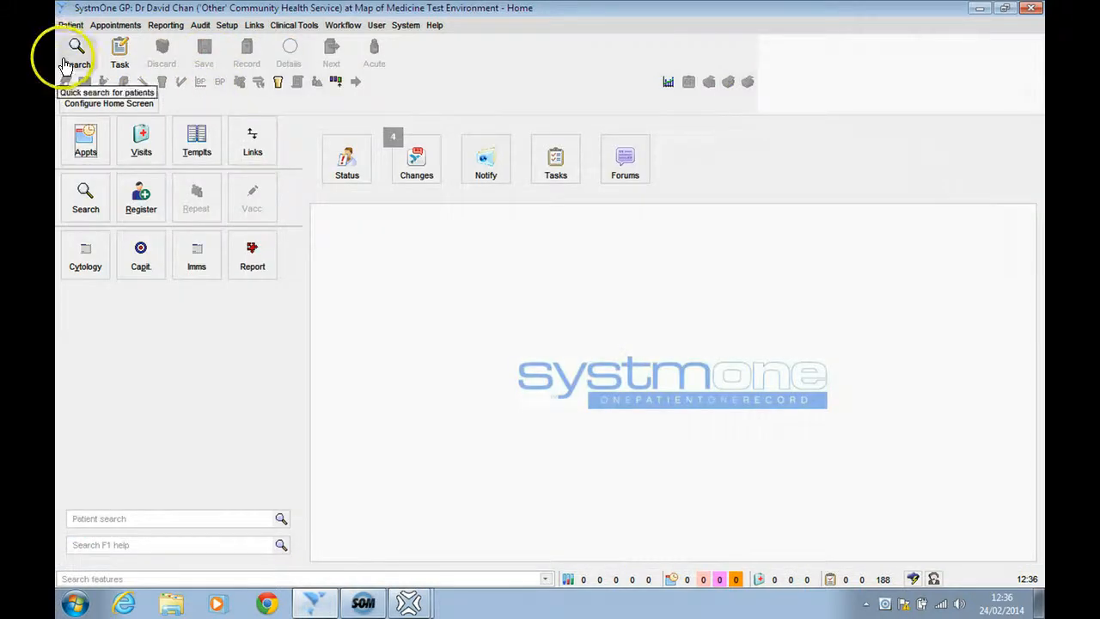
double_click(373, 181)
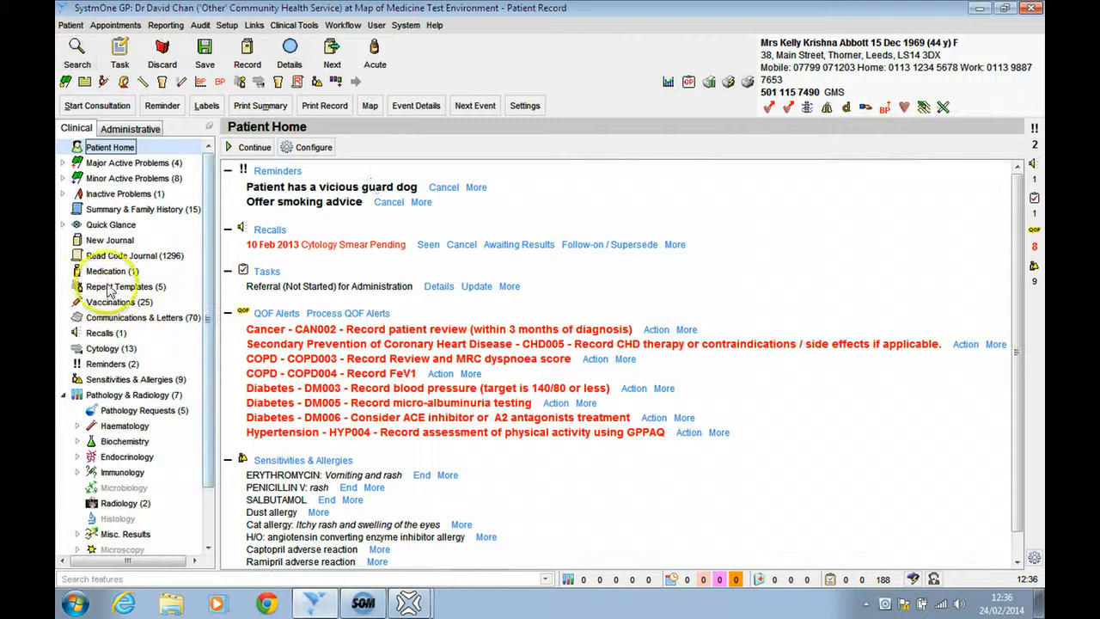
left_click(108, 236)
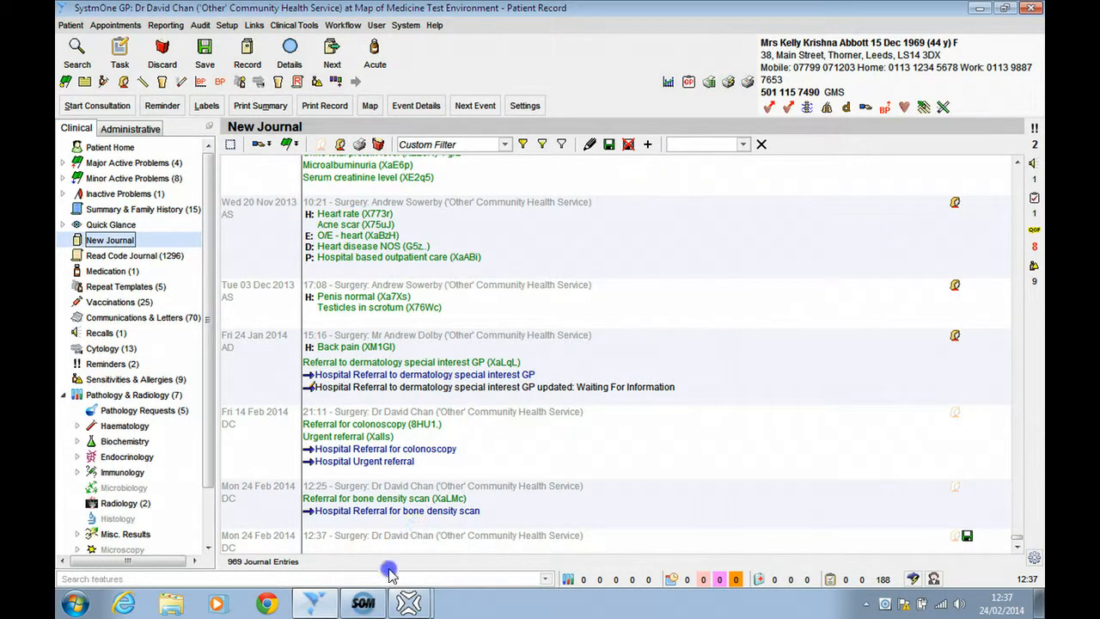
Bring up the Map of Medicine directory and sidebar, clear the dexa filter, and show the full form directory
mouse_move(413, 605)
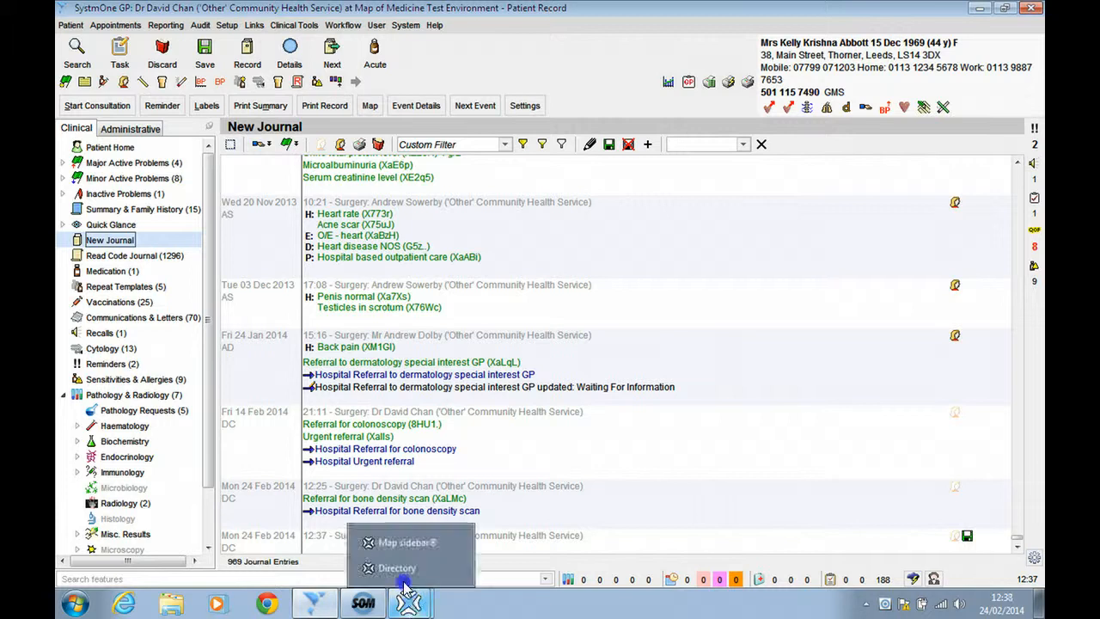
left_click(397, 567)
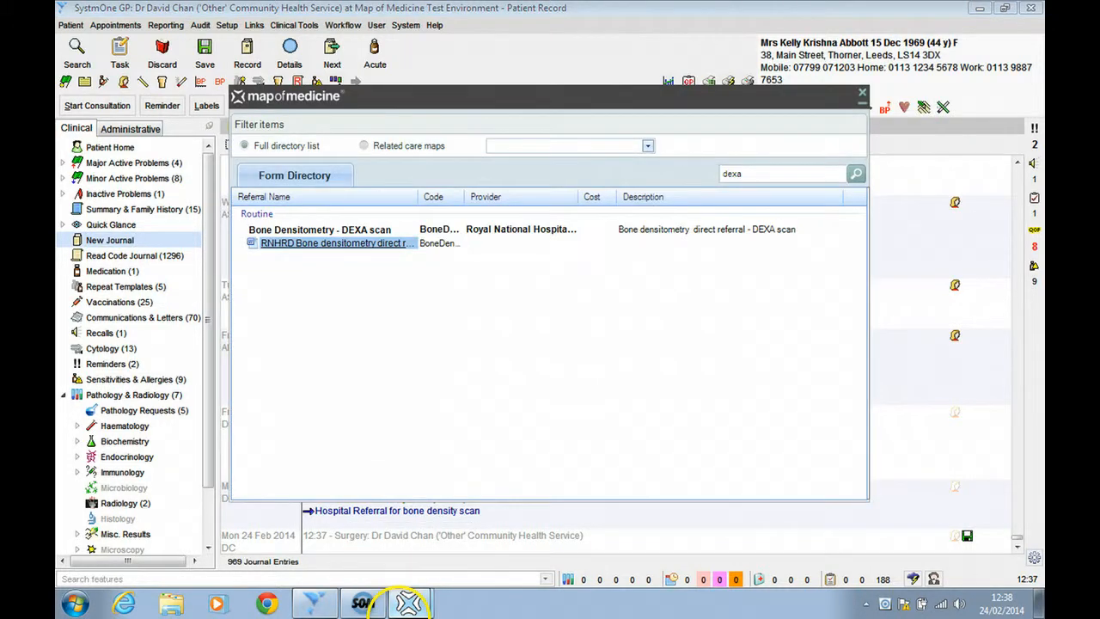
left_click(412, 609)
left_click(404, 548)
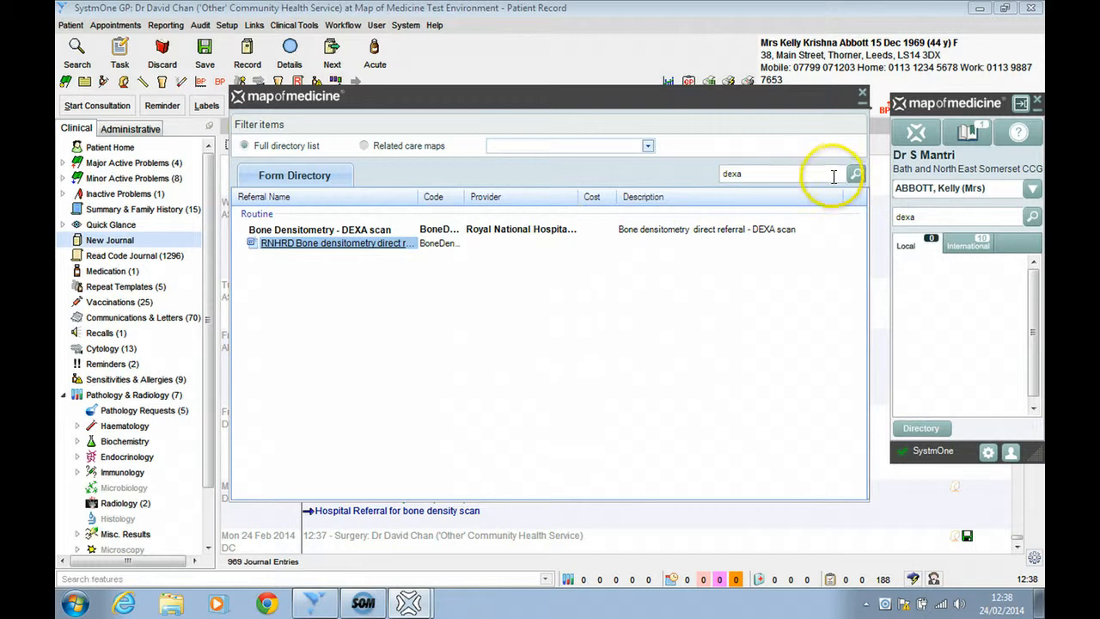
key("BackSpace")
key("BackSpace")
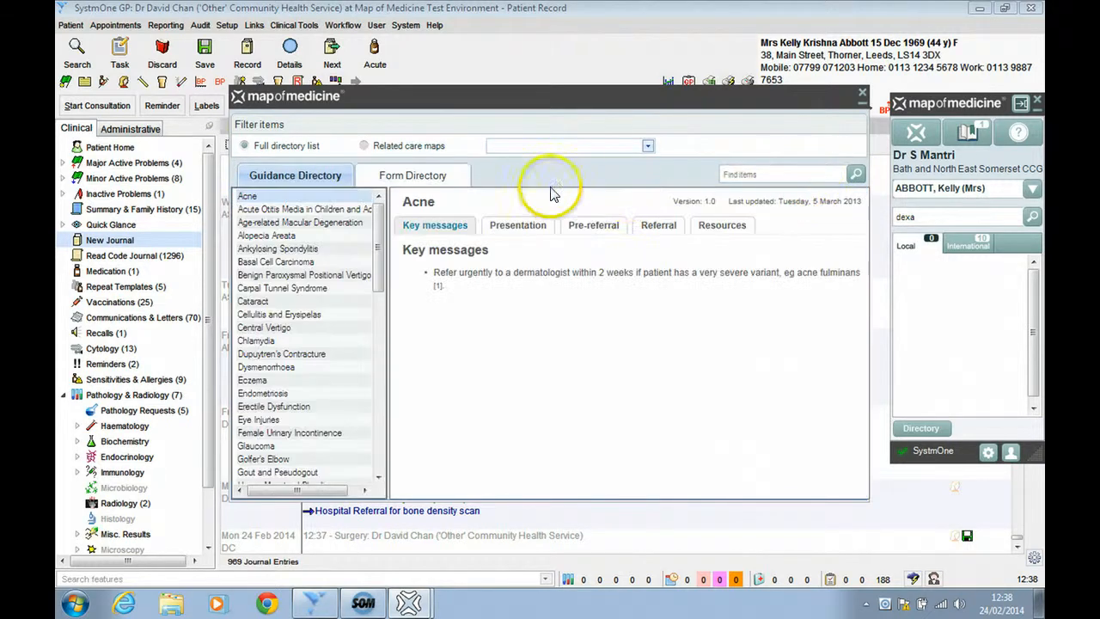
left_click(443, 177)
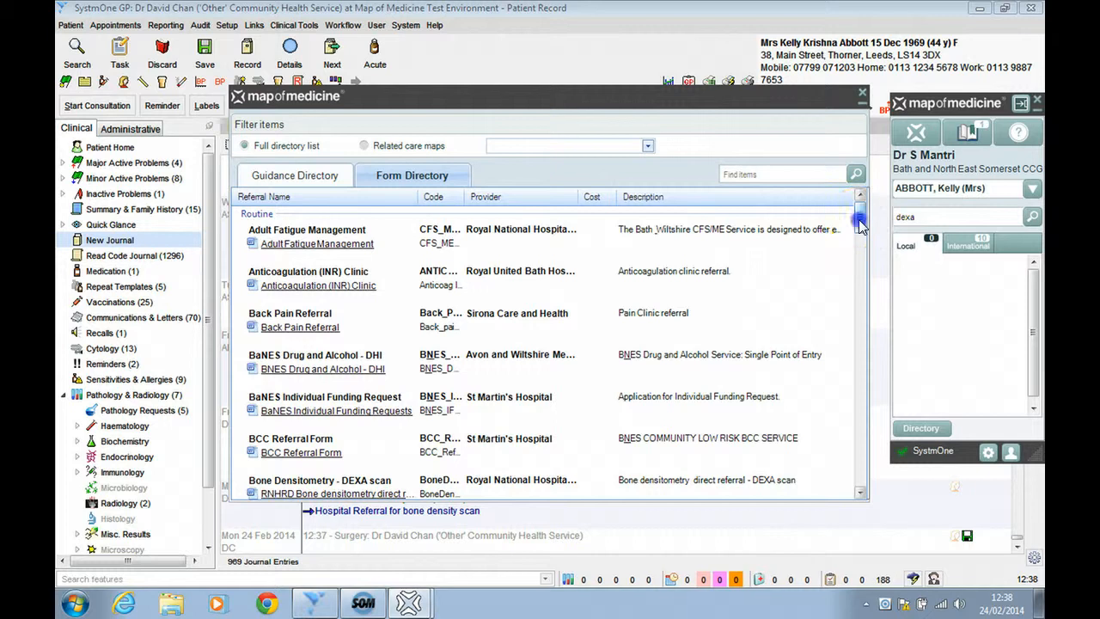
Look through the full list of referral forms from the routine to the urgent ones, and close the directory
left_click_drag(859, 220, 862, 221)
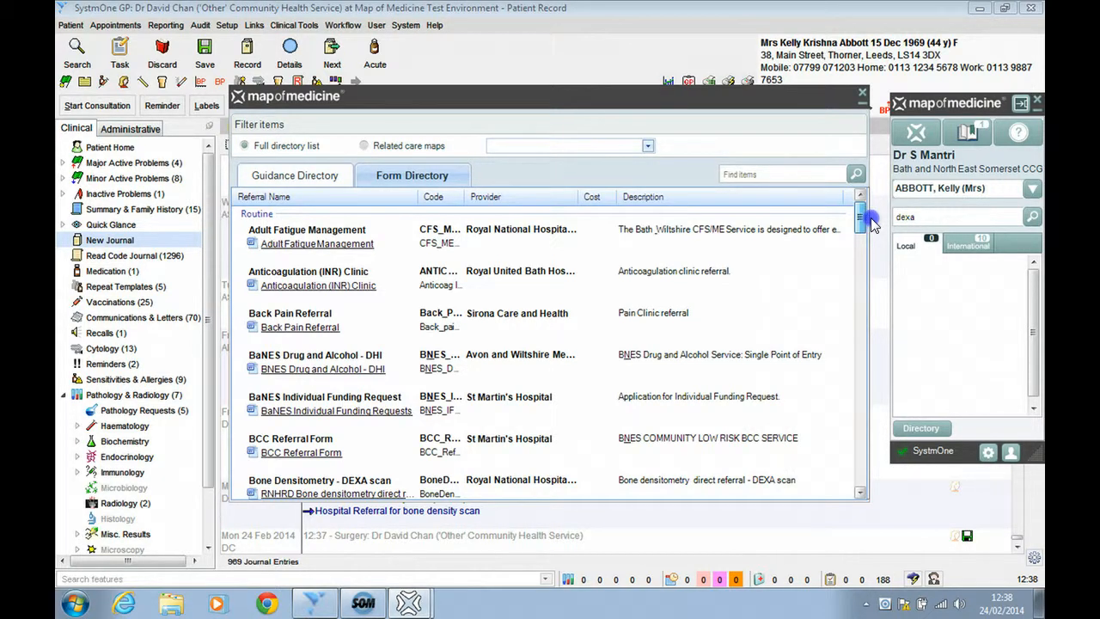
left_click_drag(873, 223, 857, 490)
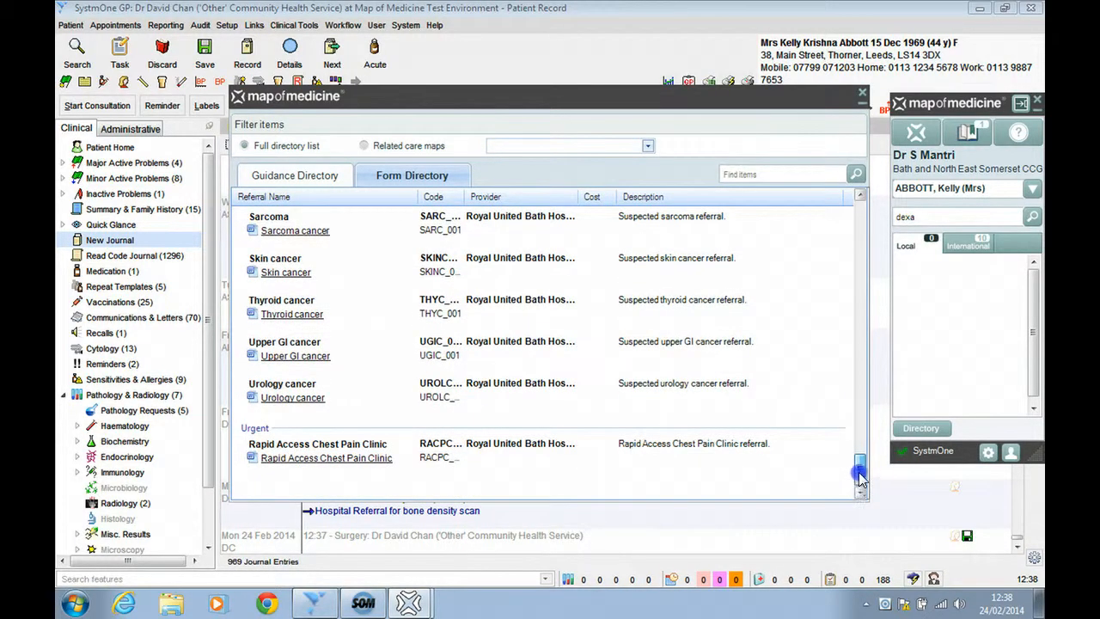
left_click_drag(860, 471, 858, 211)
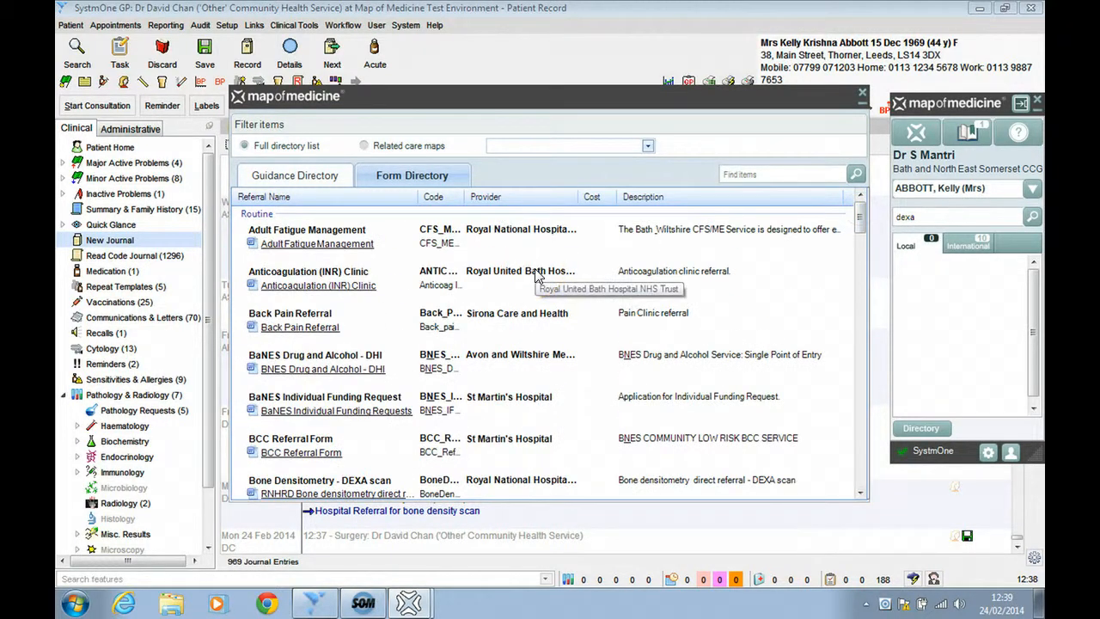
left_click(603, 246)
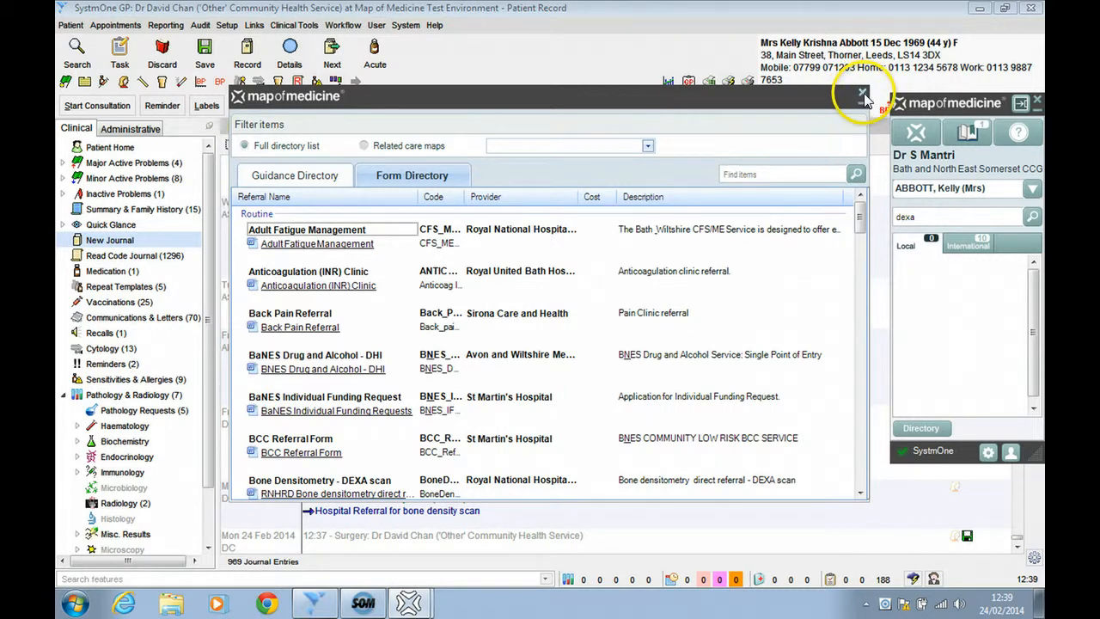
left_click(862, 95)
Search the Map of Medicine sidebar for 2ww and view the referral forms of Two week wait information and Haematuria
double_click(909, 216)
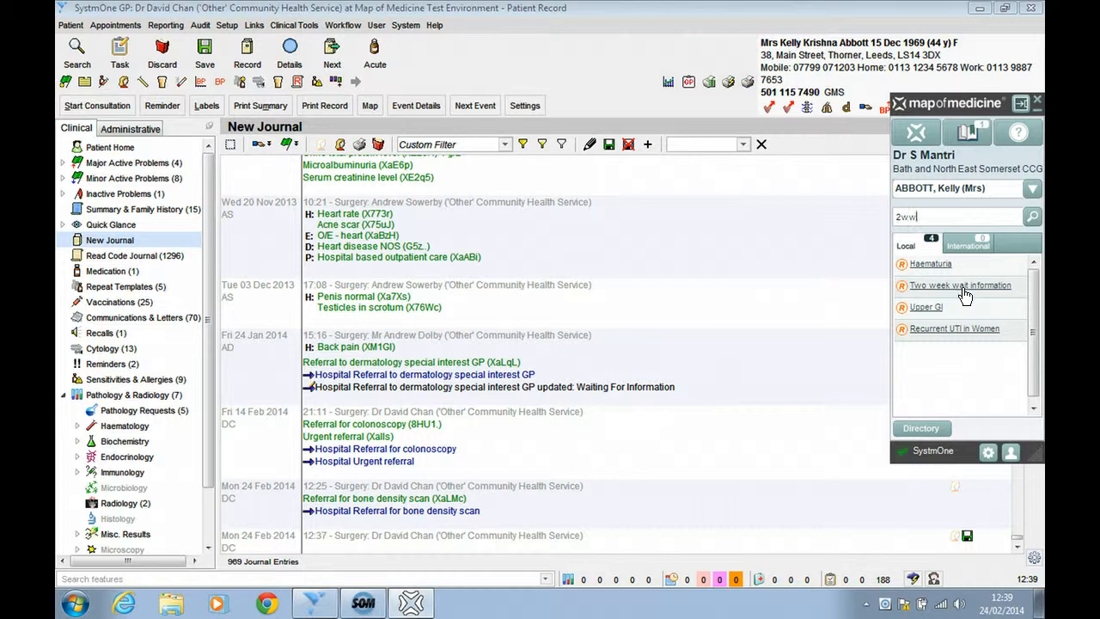
left_click(903, 290)
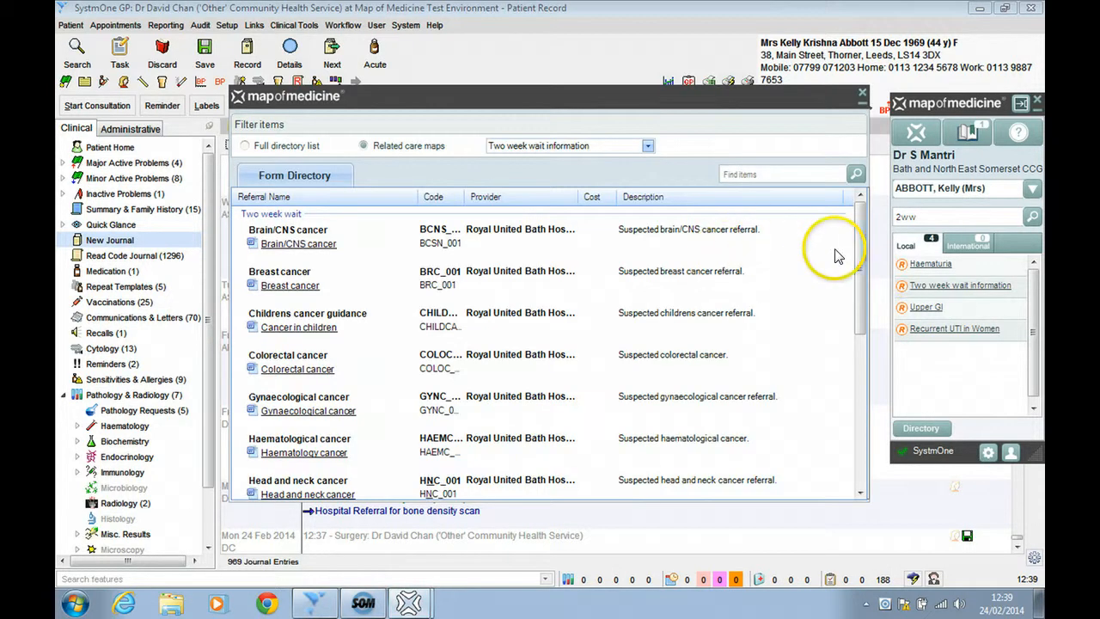
mouse_move(859, 256)
left_mouse_down()
mouse_move(862, 393)
mouse_move(862, 249)
left_mouse_up()
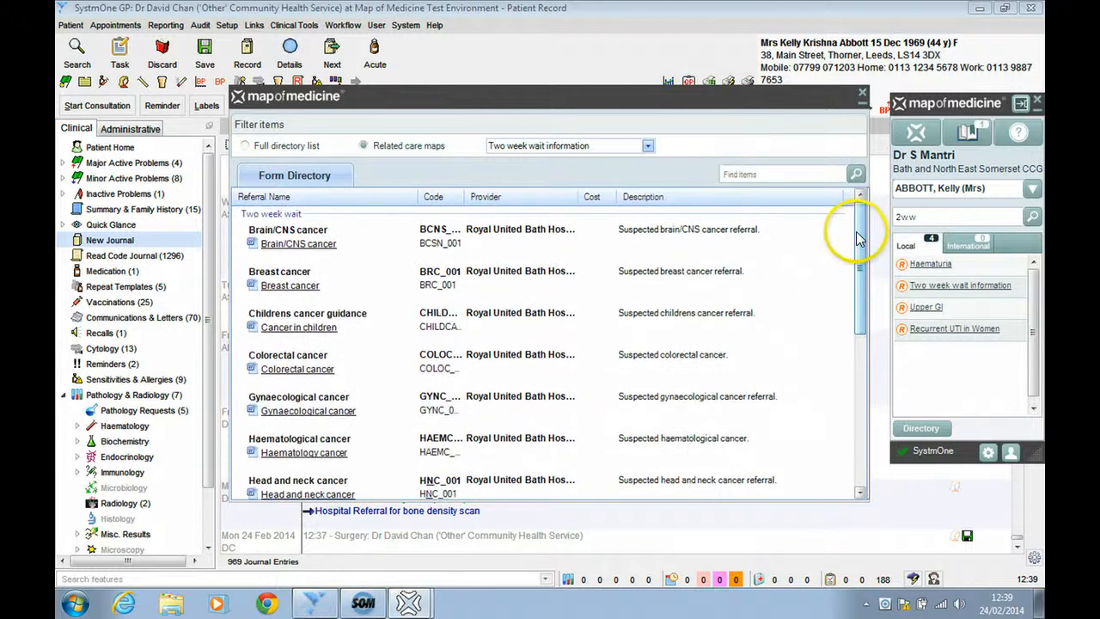
left_click(863, 95)
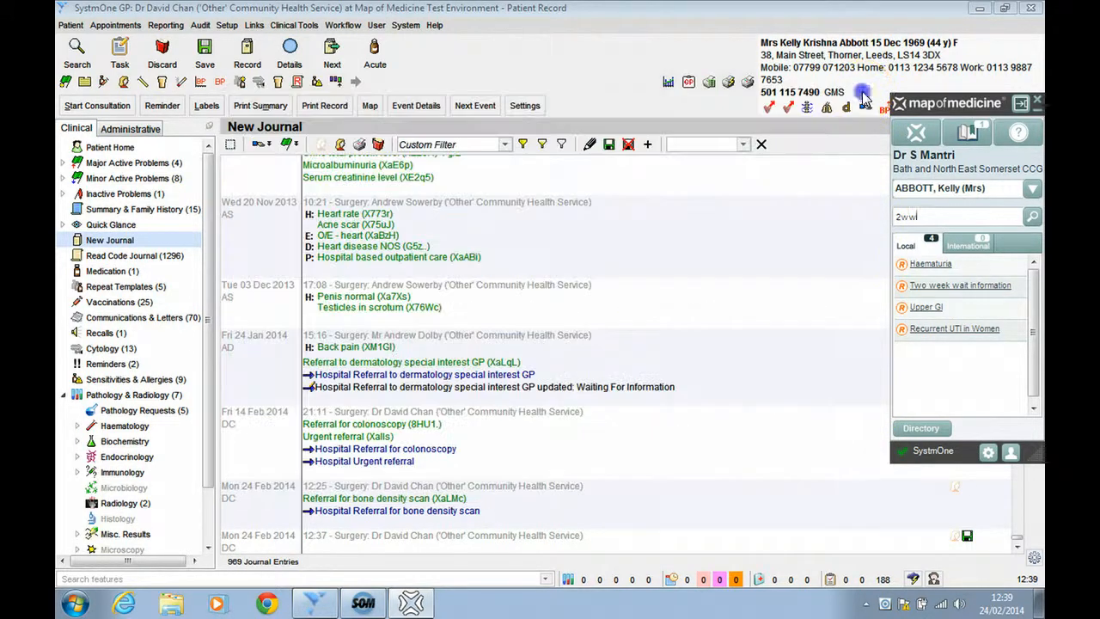
left_click(904, 273)
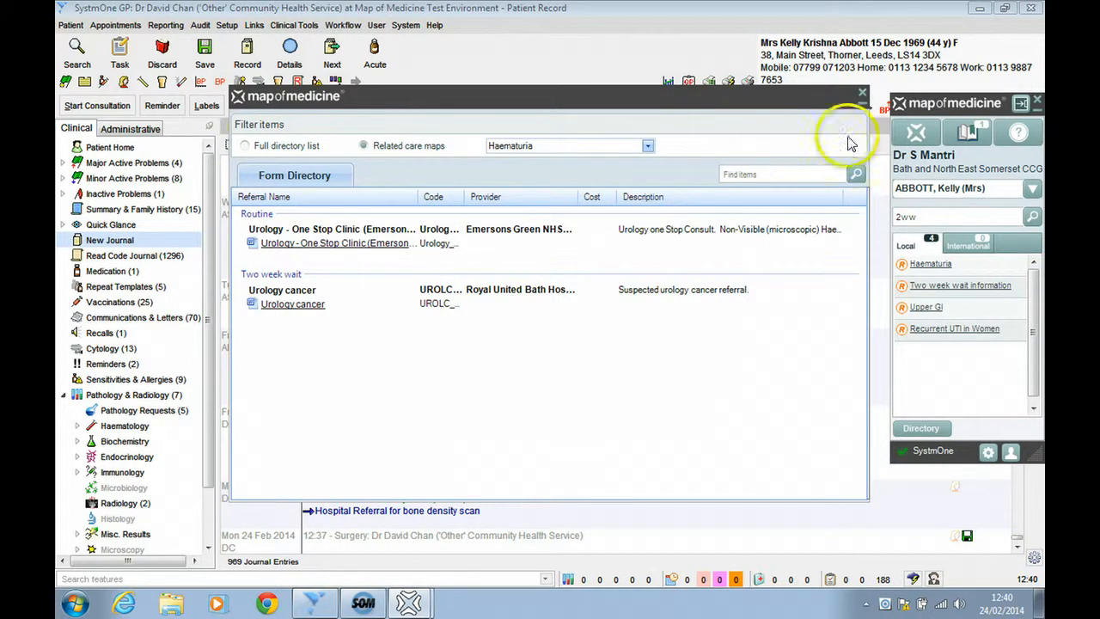
left_click(863, 95)
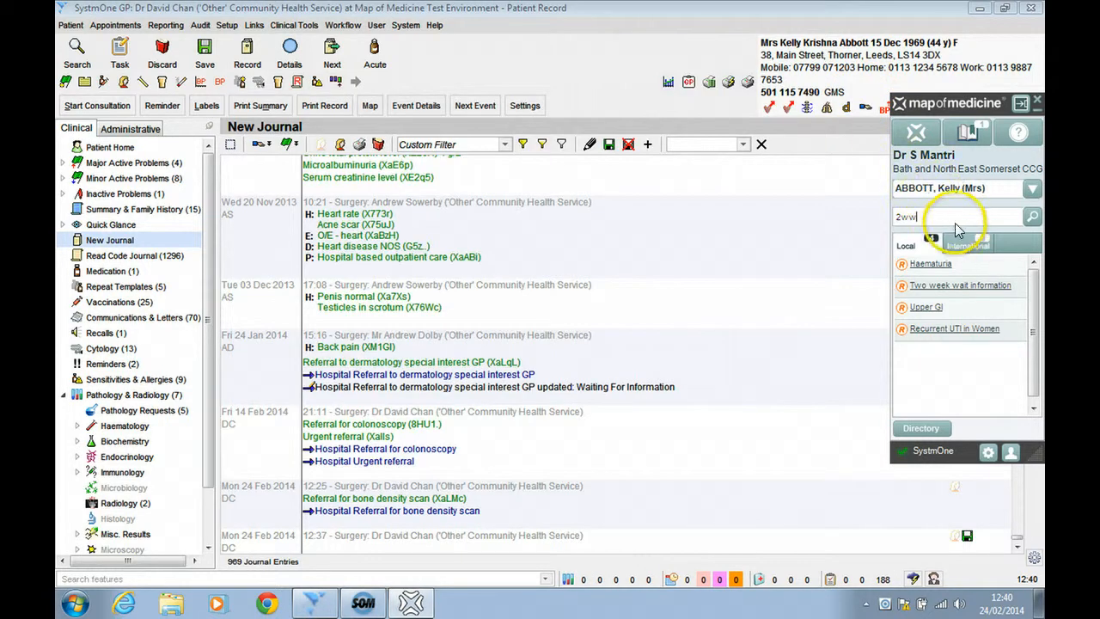
Search the sidebar for back pain and view the referral form linked to Back Pain (including Sciatica)
key("BackSpace")
key("BackSpace")
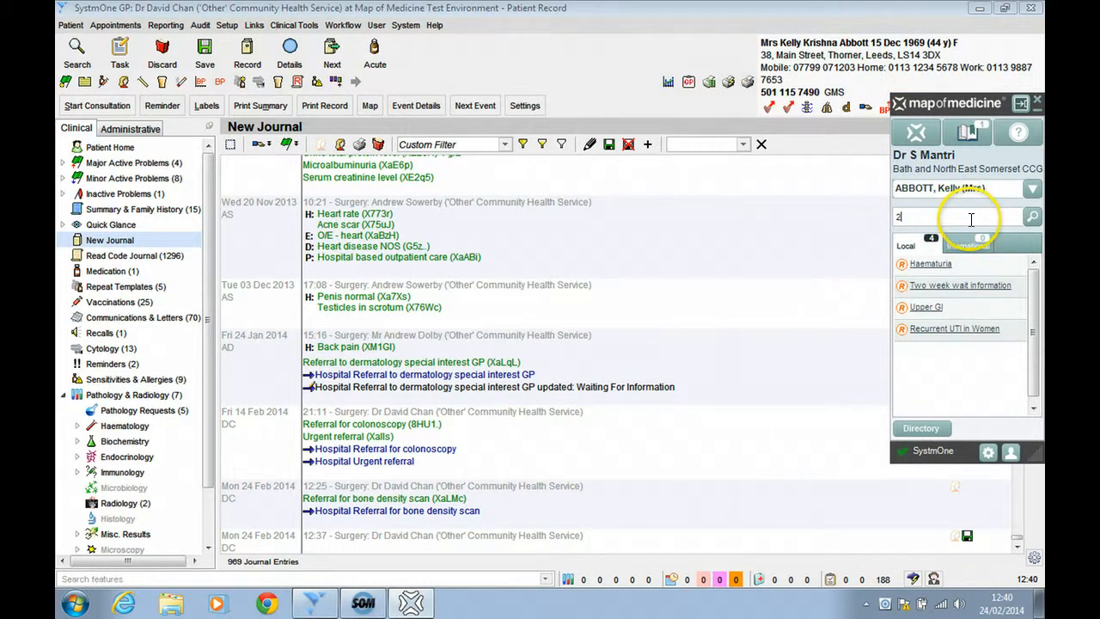
type("back pain")
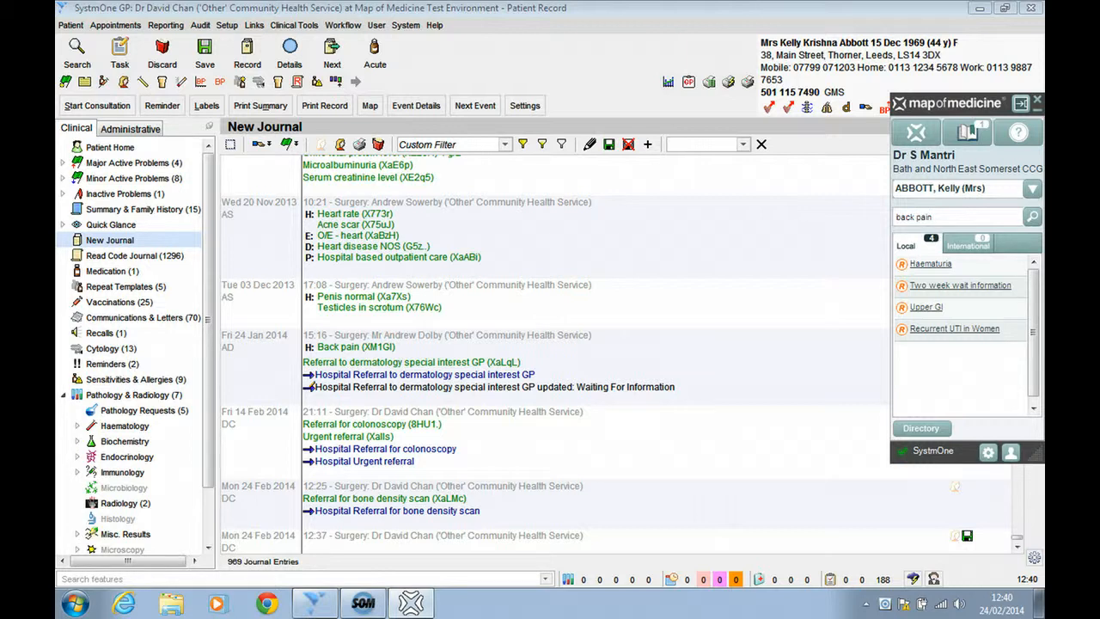
key("Return")
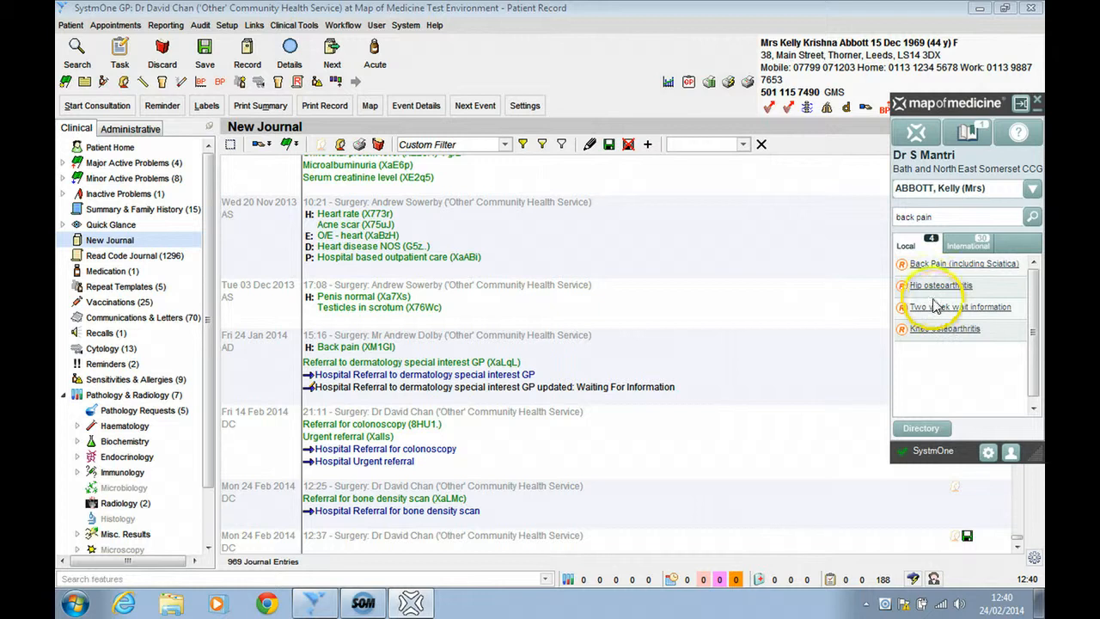
left_click(906, 265)
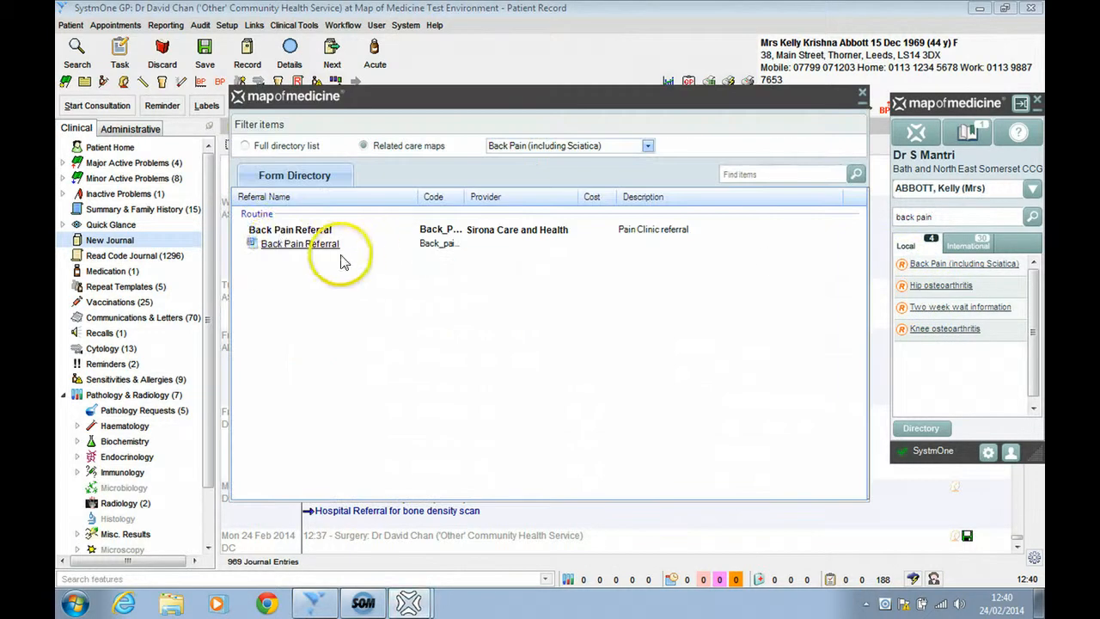
left_click(862, 93)
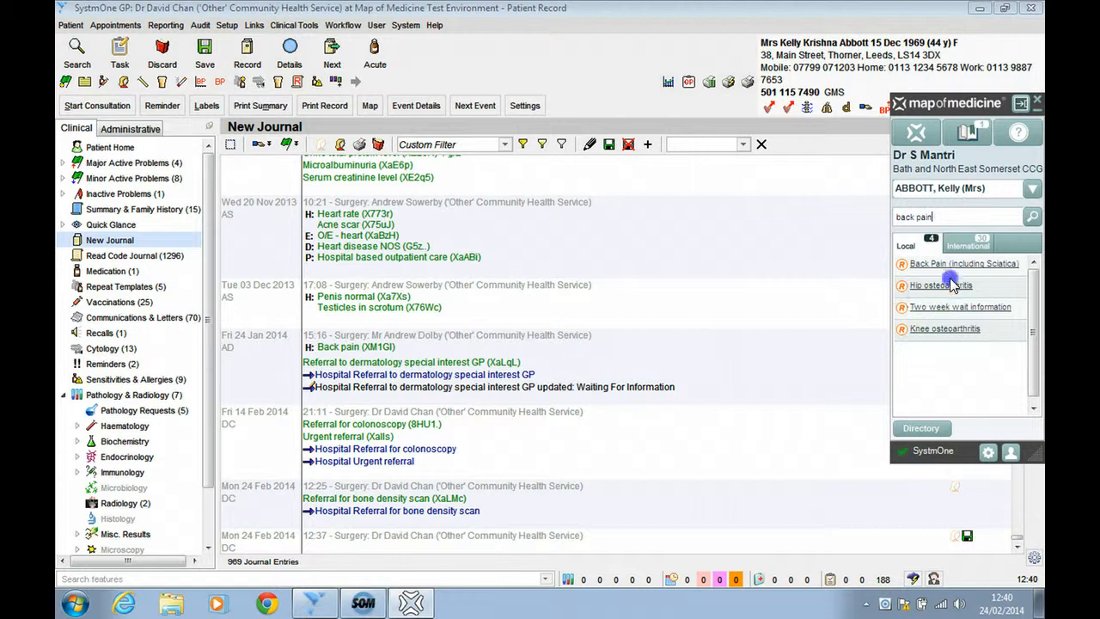
Open the Back Pain (including Sciatica) care map at its final stages and collapse the sidebar
left_click(949, 266)
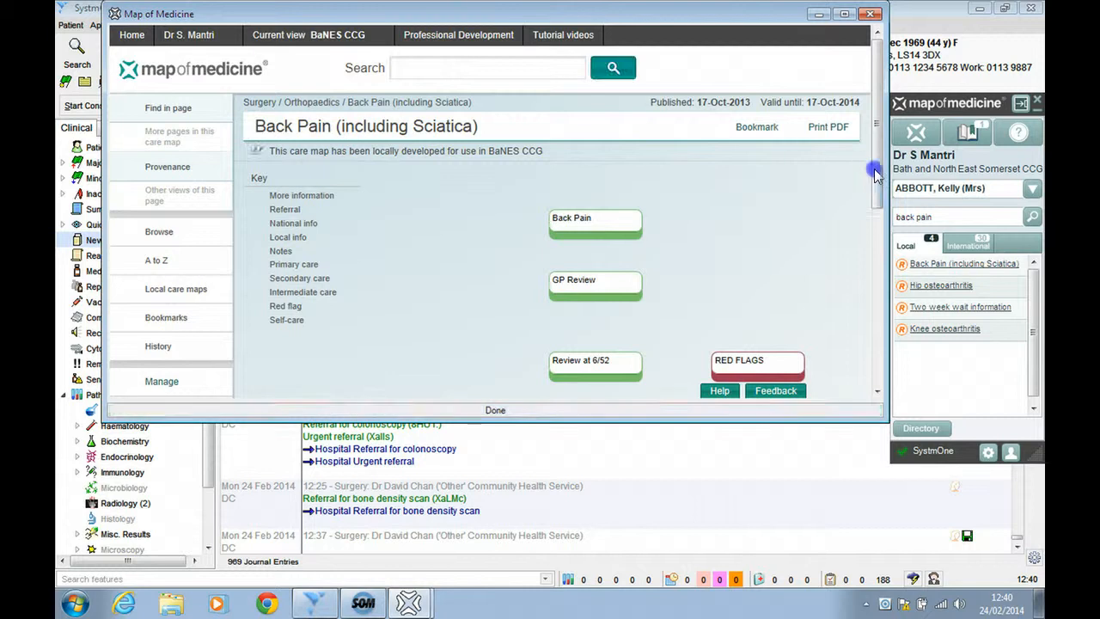
left_click_drag(876, 167, 867, 326)
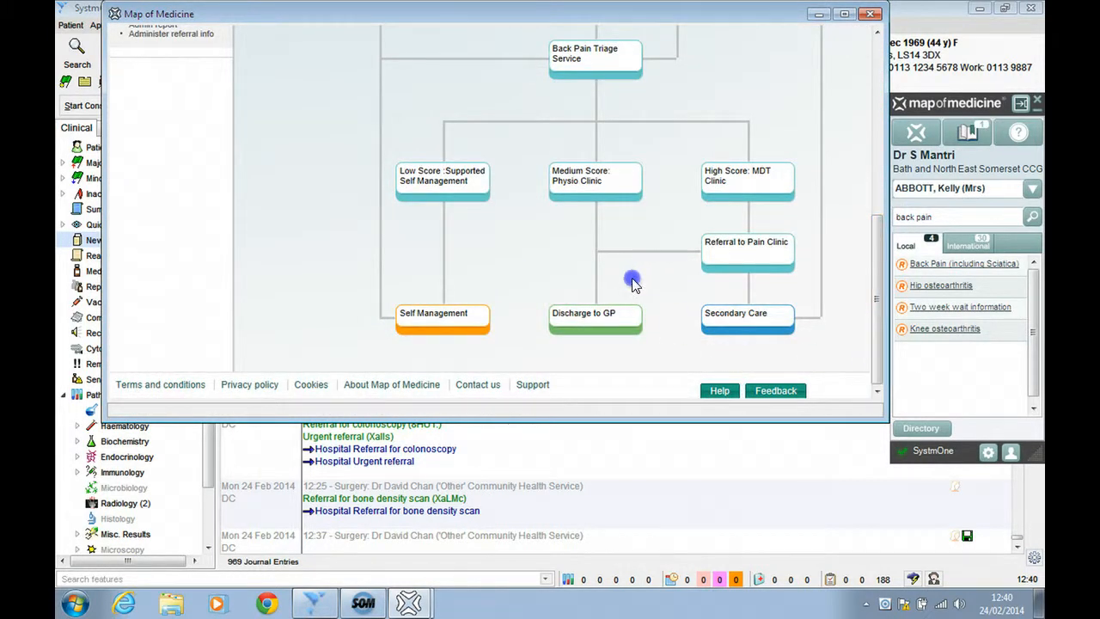
left_click(1019, 107)
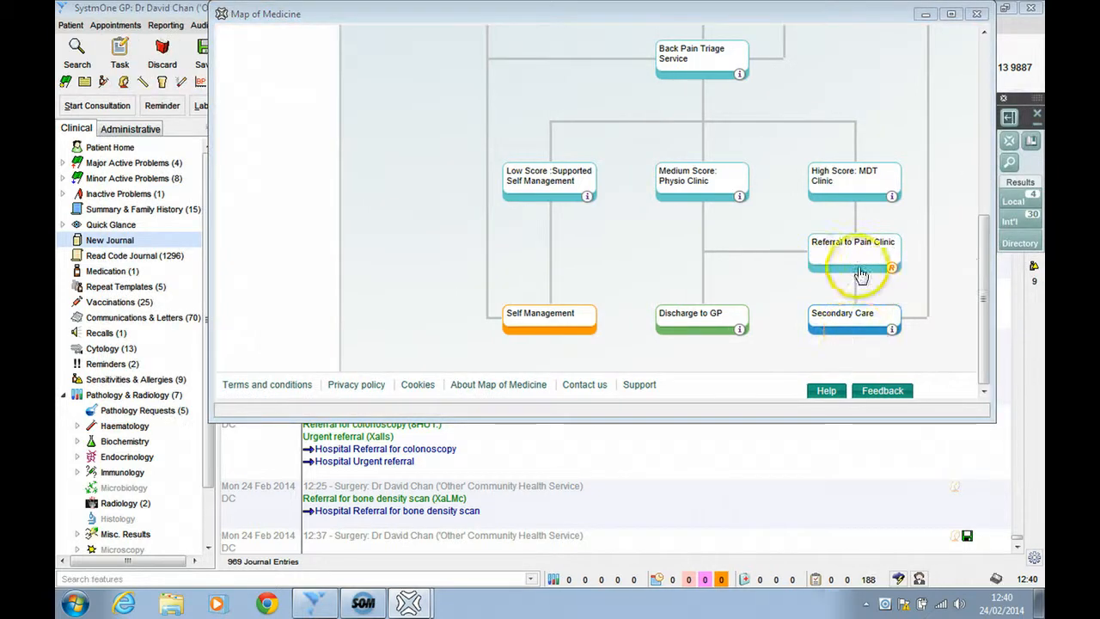
Open the referral information from the Referral to Pain Clinic node, and close both the form directory and the care map
left_click(892, 268)
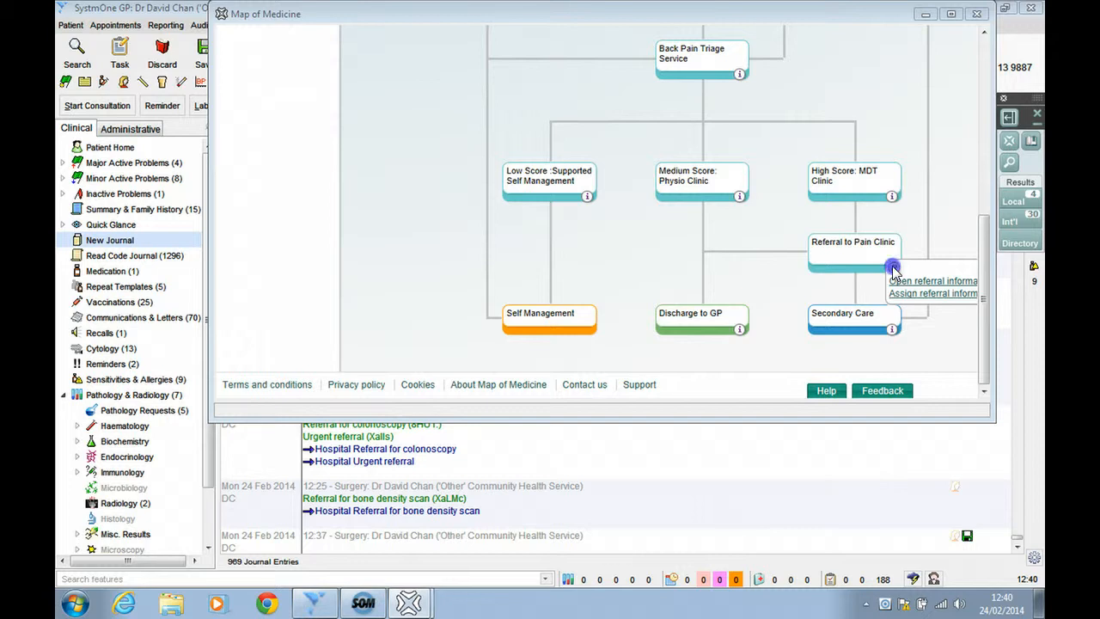
left_click(879, 269)
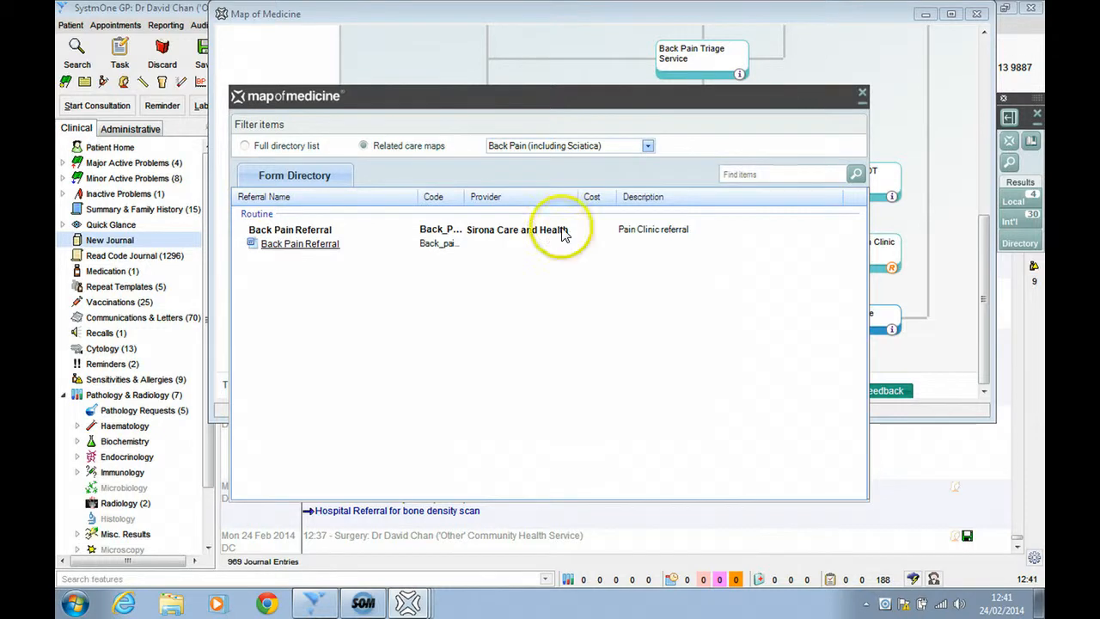
left_click(862, 95)
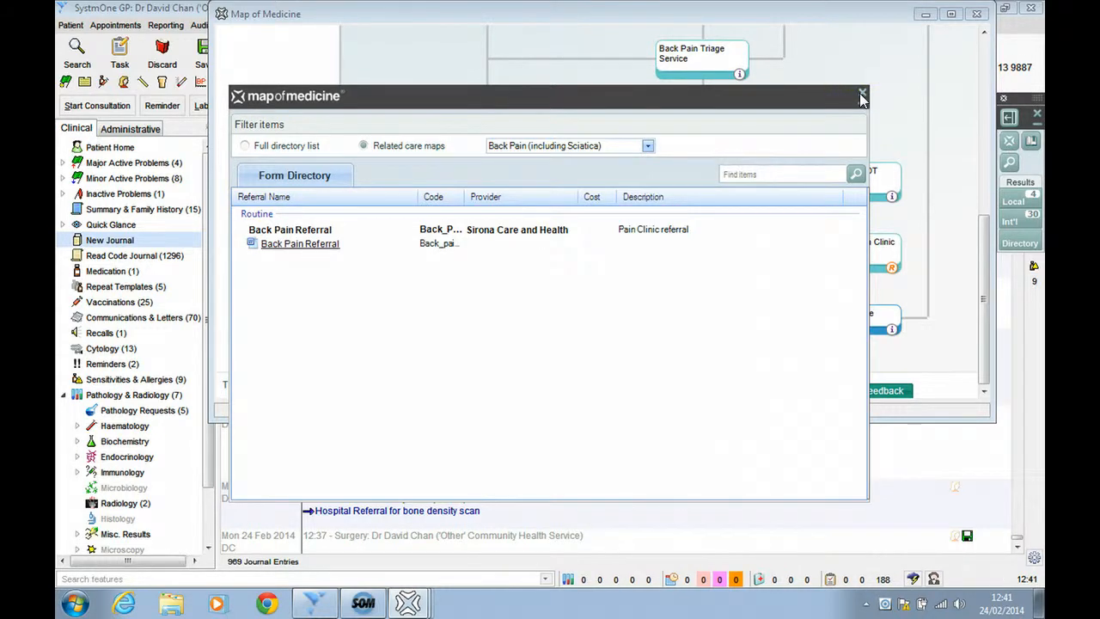
left_click(978, 14)
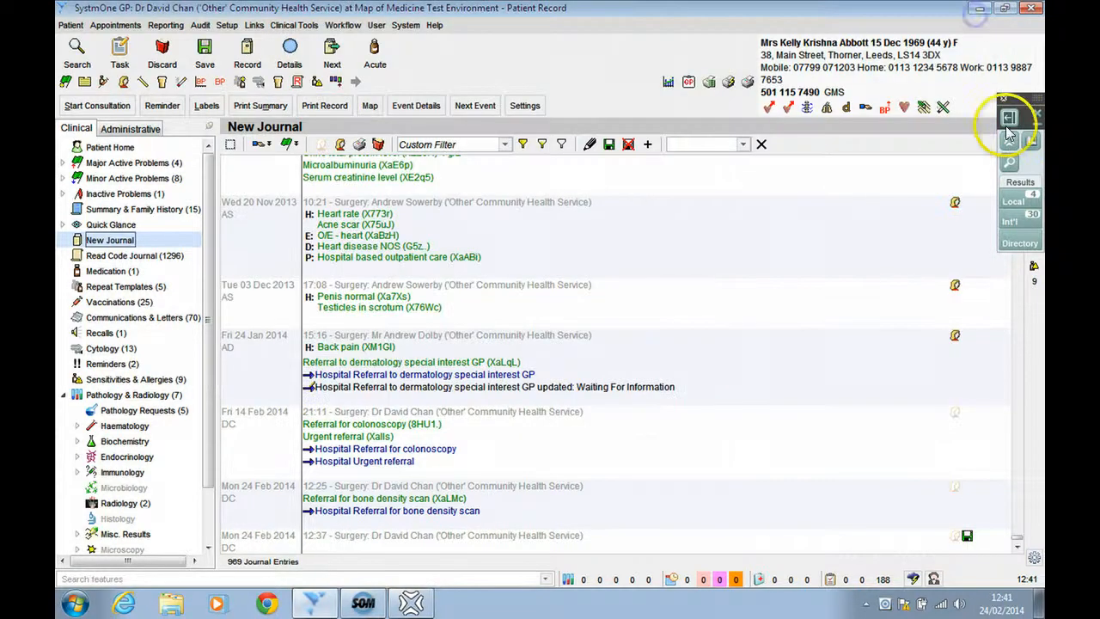
Expand the sidebar, view the full form directory from it, and close the directory
left_click(1009, 125)
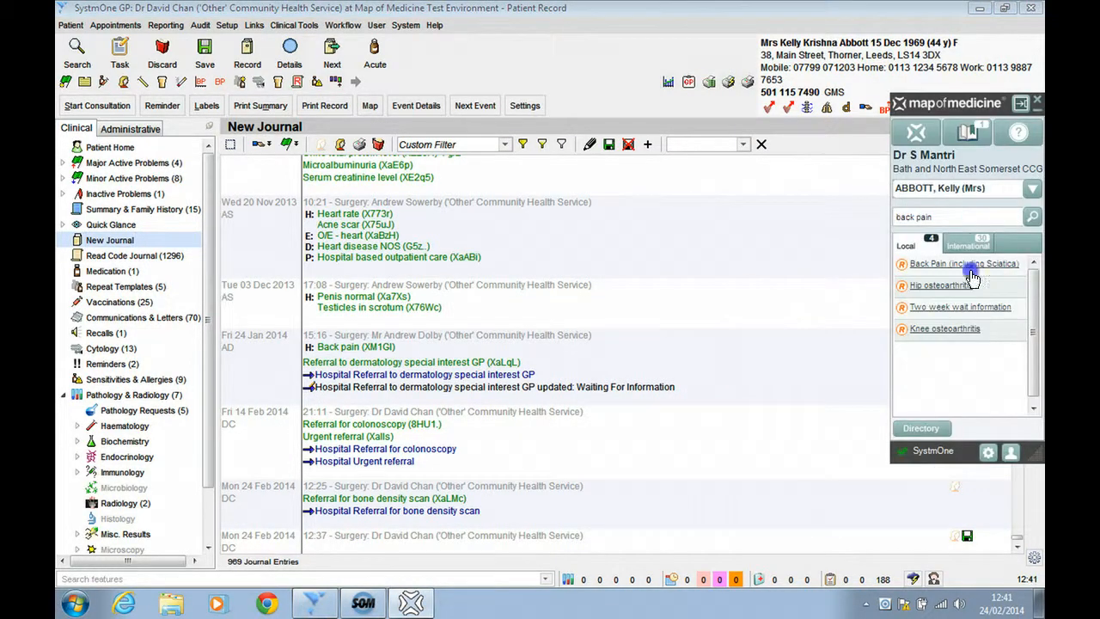
left_click(923, 429)
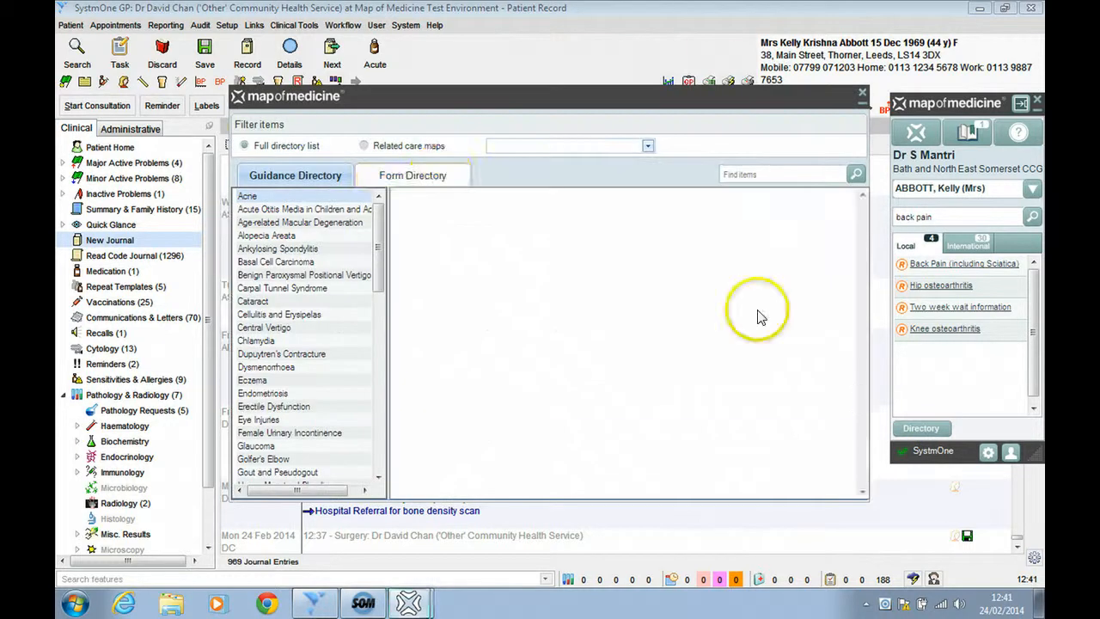
left_click(441, 178)
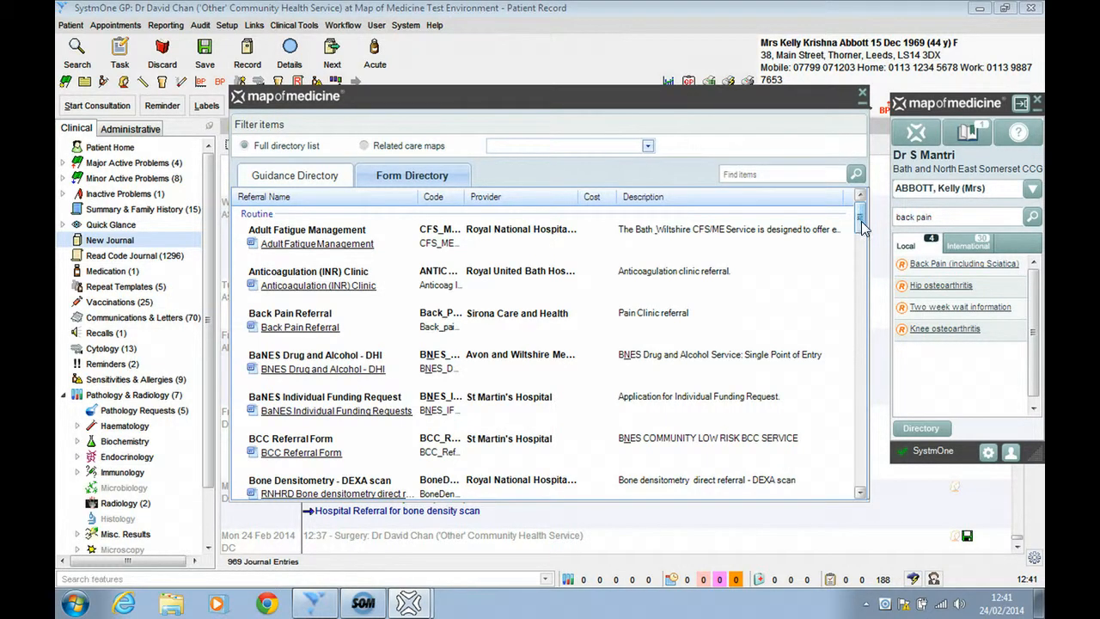
left_click(863, 94)
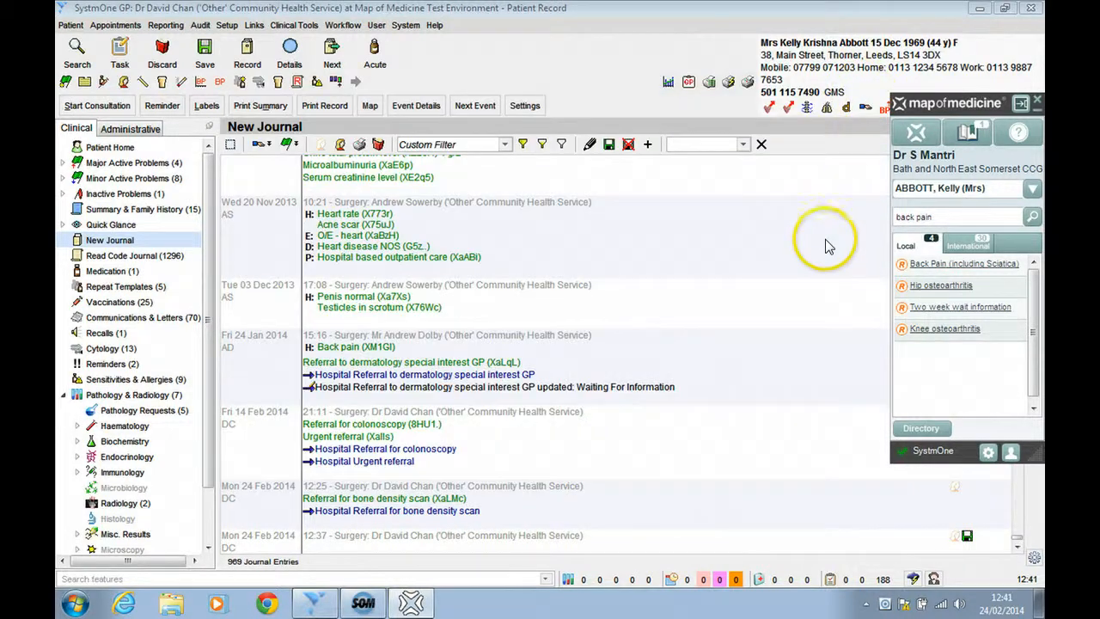